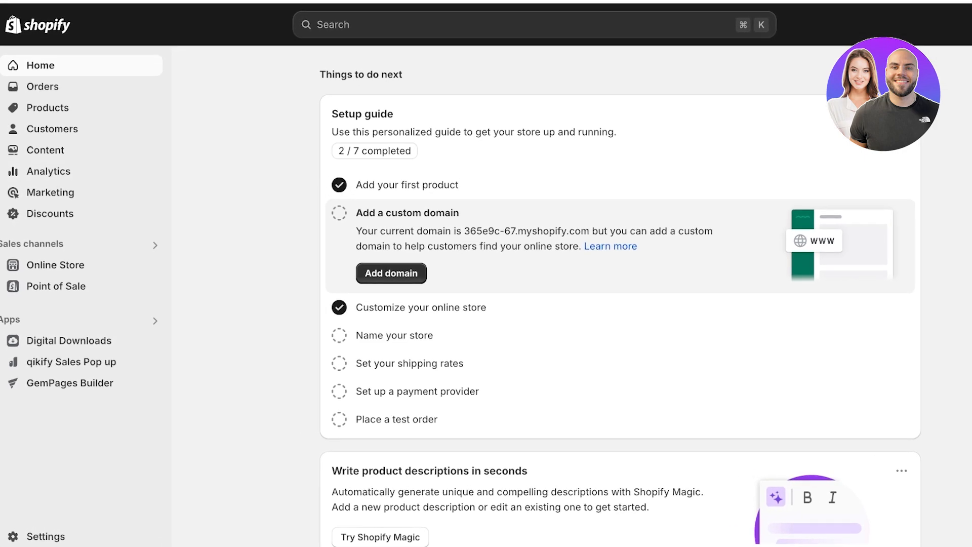
Open the Shopify App Store from the store's apps and sales channels settings.
click(46, 536)
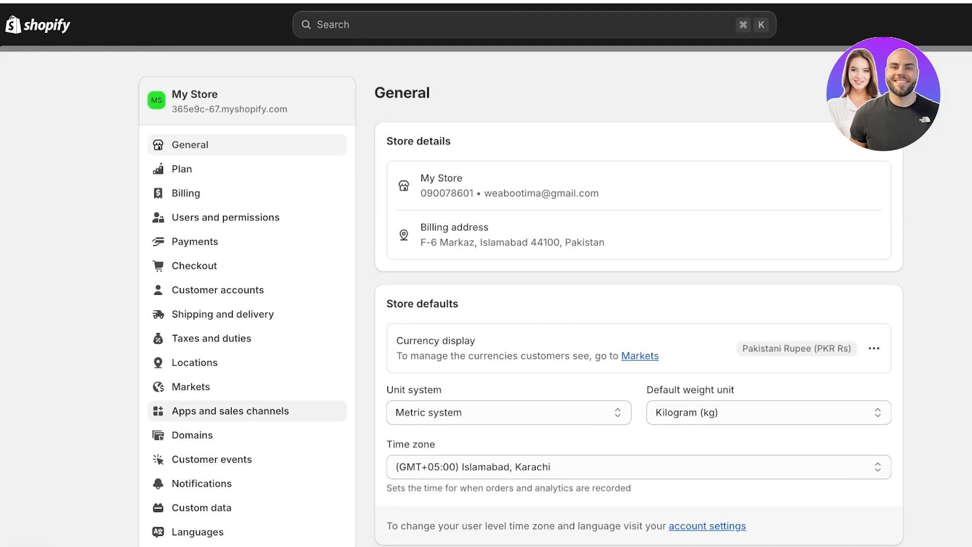
click(230, 411)
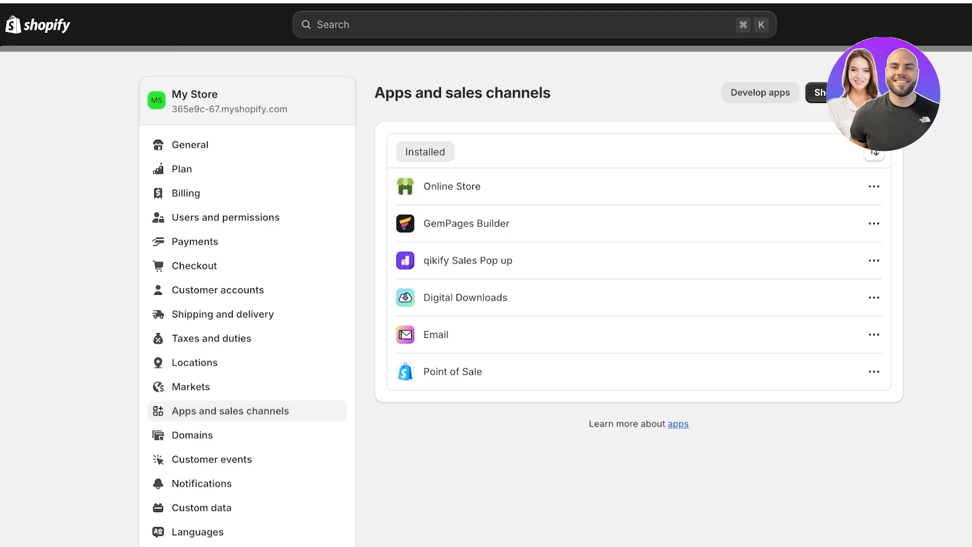
click(854, 92)
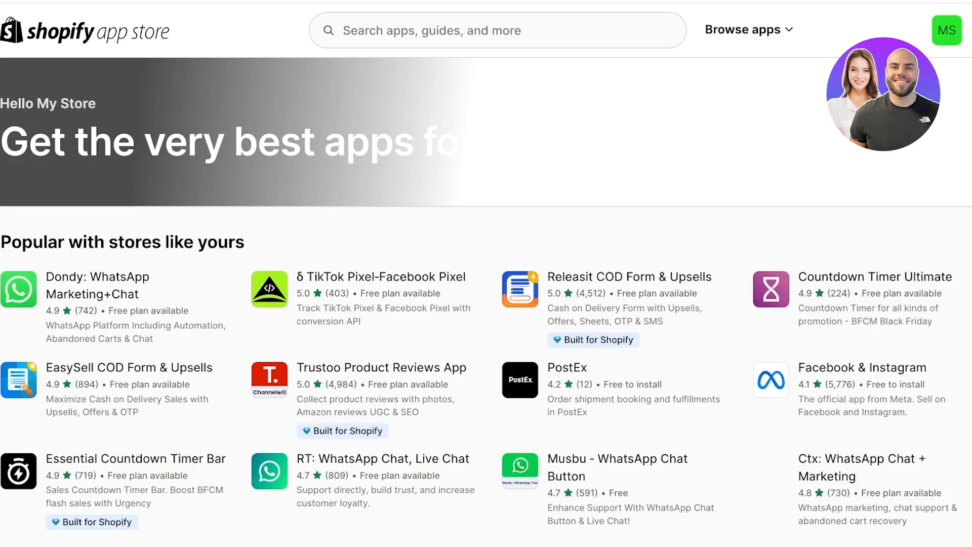
Search the app store for "judge.me".
click(427, 30)
text(jud)
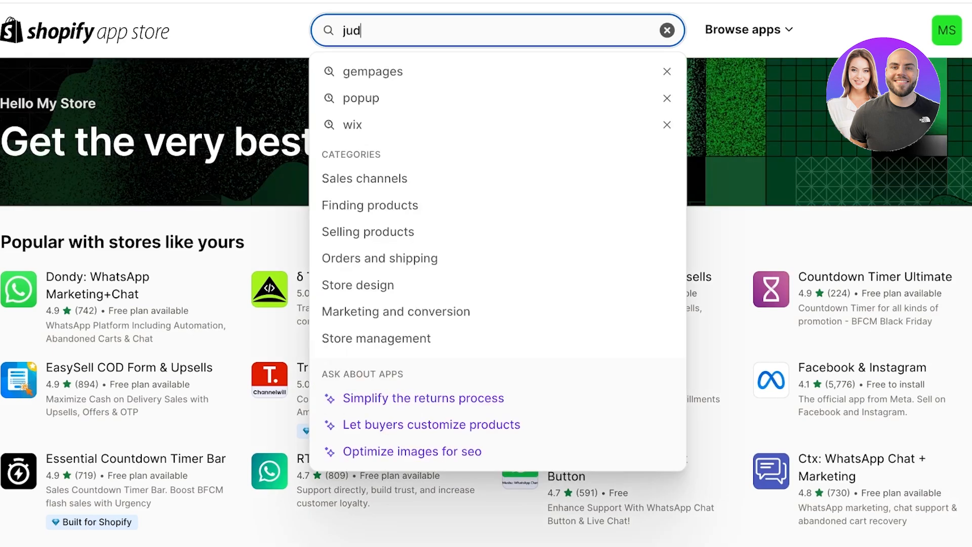
key(Down)
key(Return)
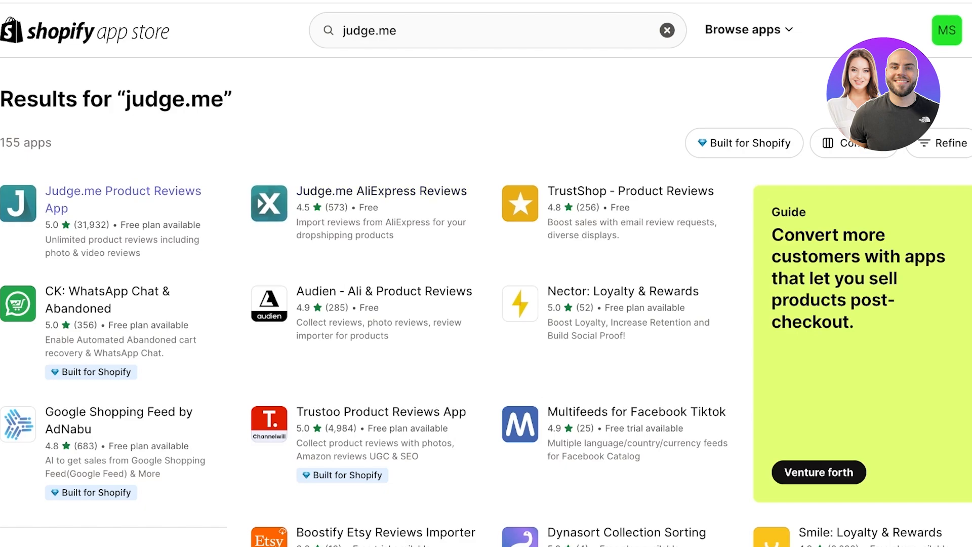
Install the Judge.me Product Reviews App on the store and approve its data access.
click(123, 191)
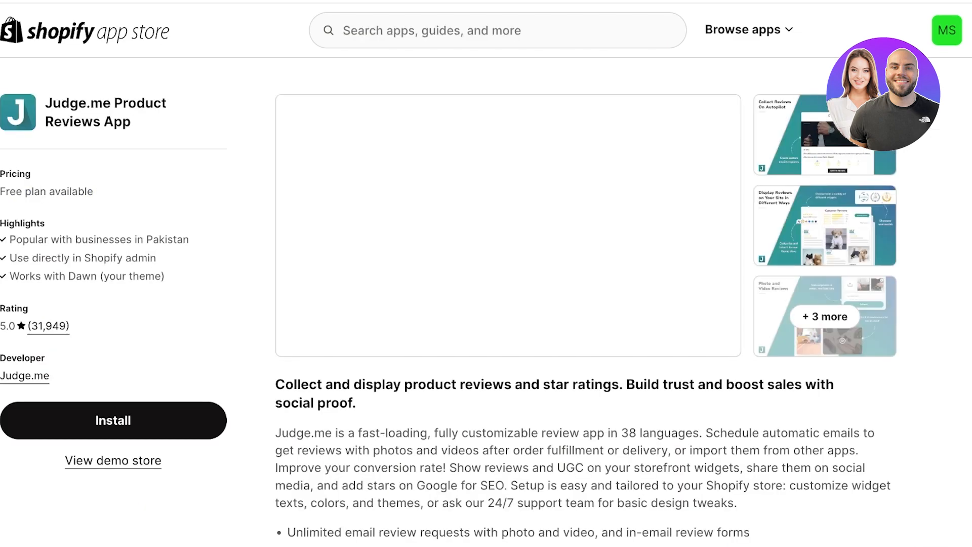
click(113, 421)
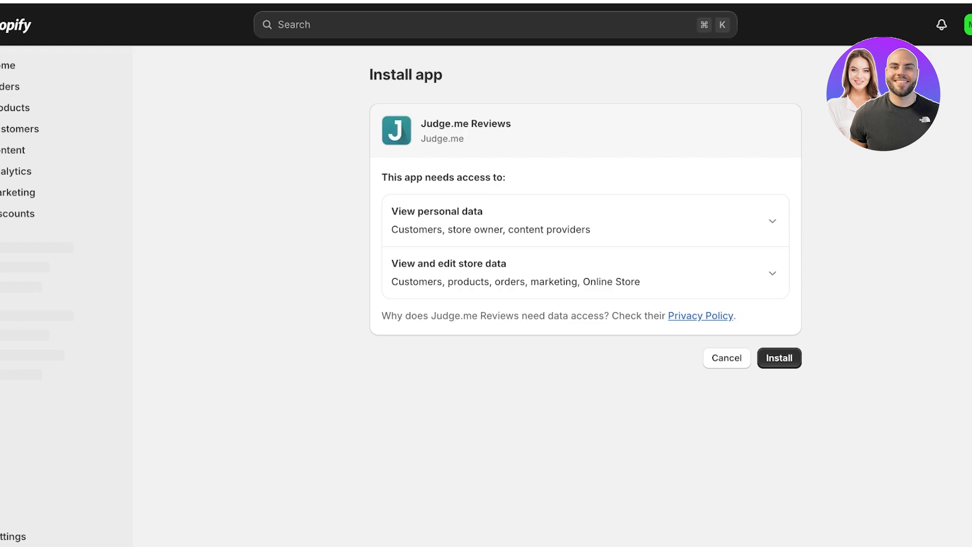
click(787, 358)
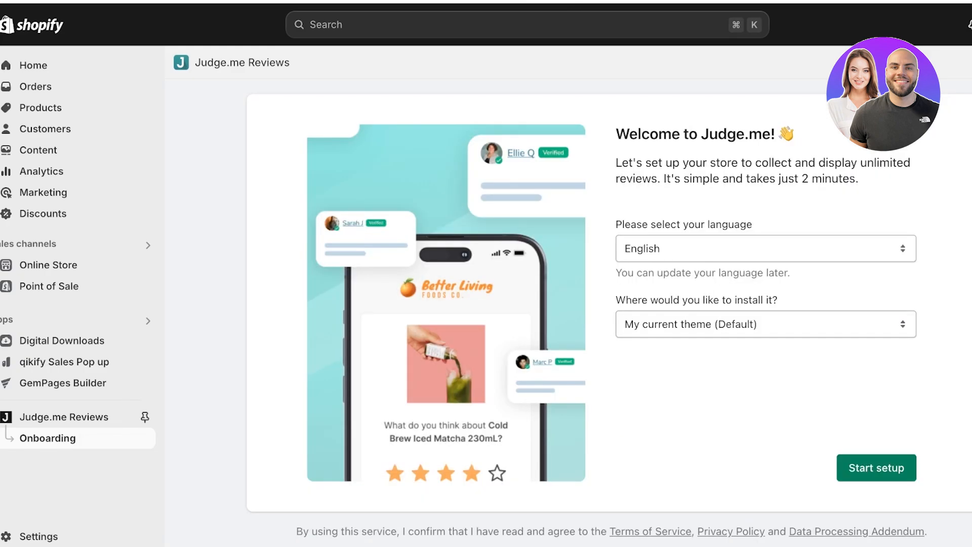
Start the Judge.me setup, activate its app embed in the Dawn theme, and continue to the widget installation stage.
click(877, 467)
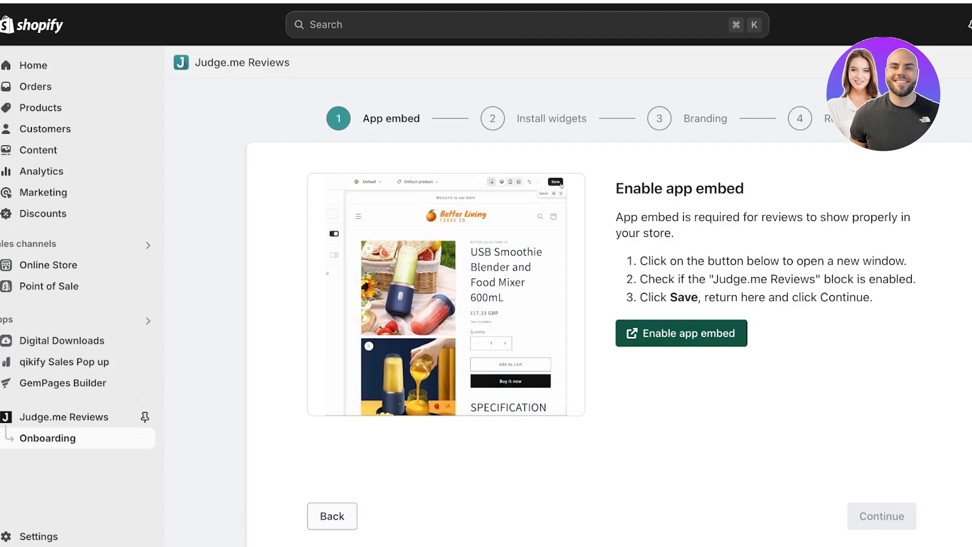
click(681, 333)
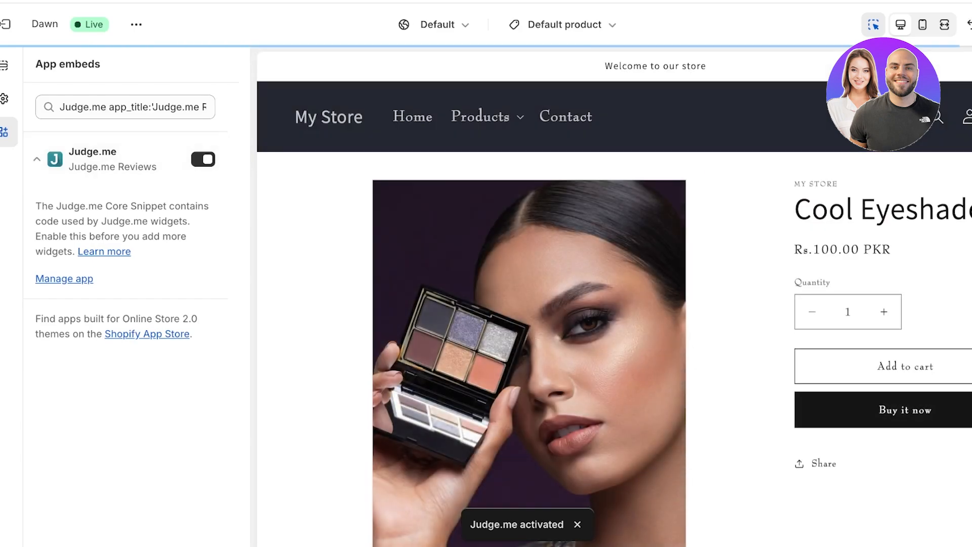
key(ctrl+shift+Tab)
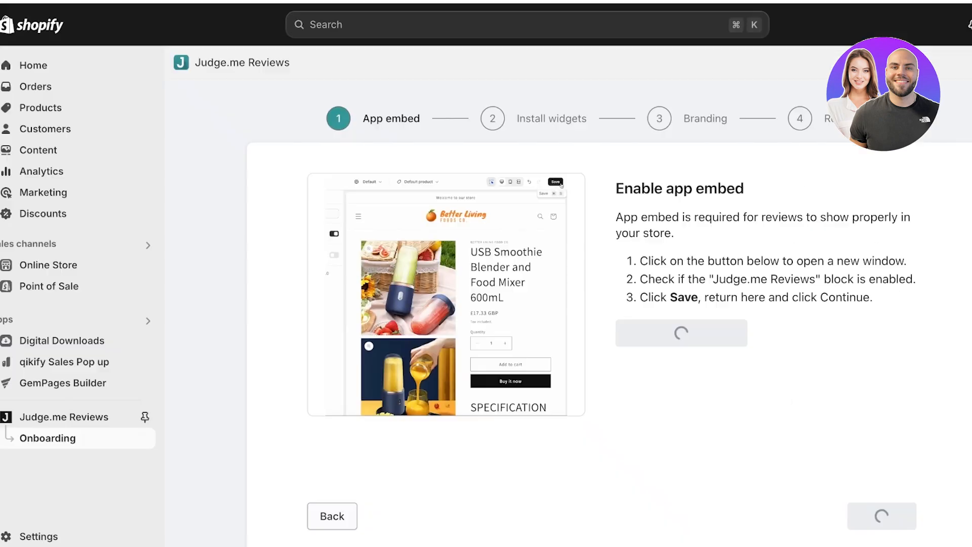
click(881, 515)
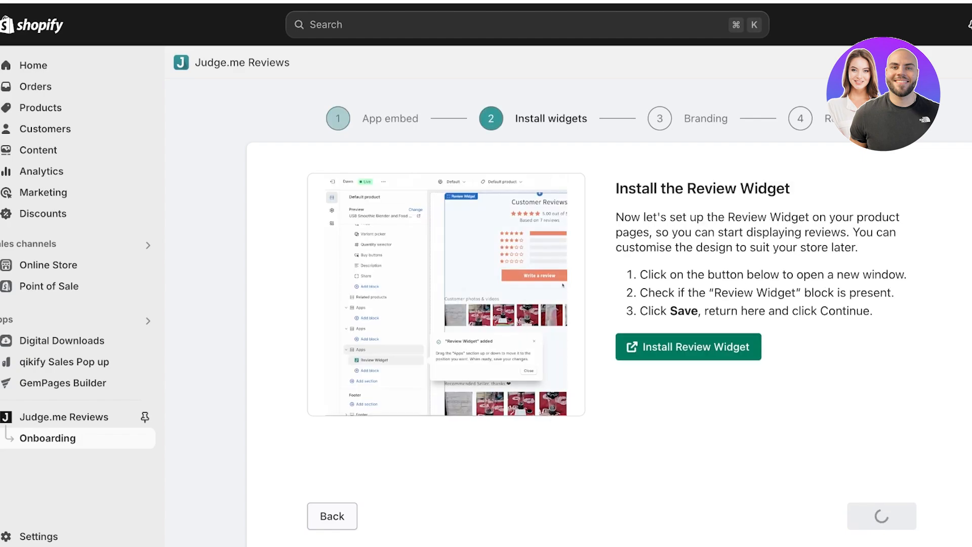
Add the Review Widget to the lipstick-discount-templat product template and skip its check in the onboarding.
click(688, 346)
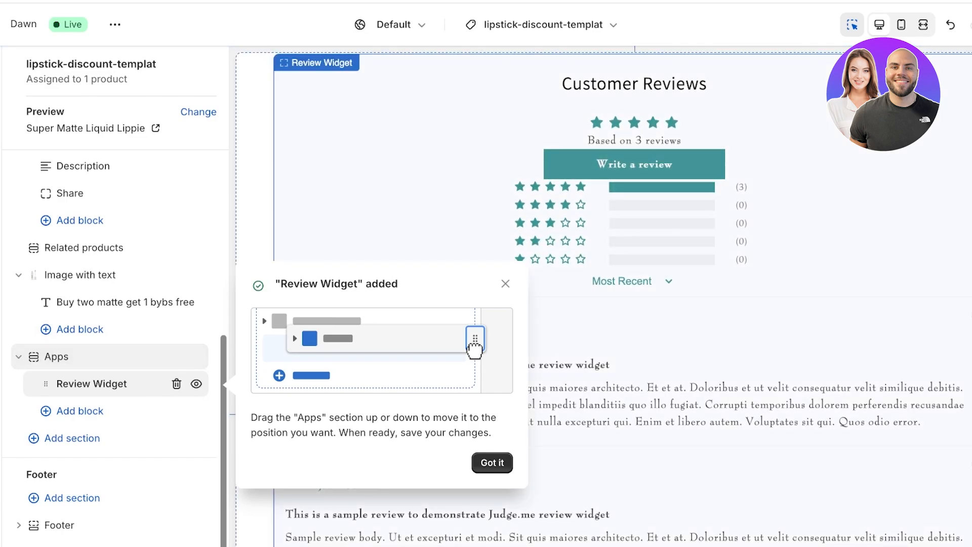
click(505, 284)
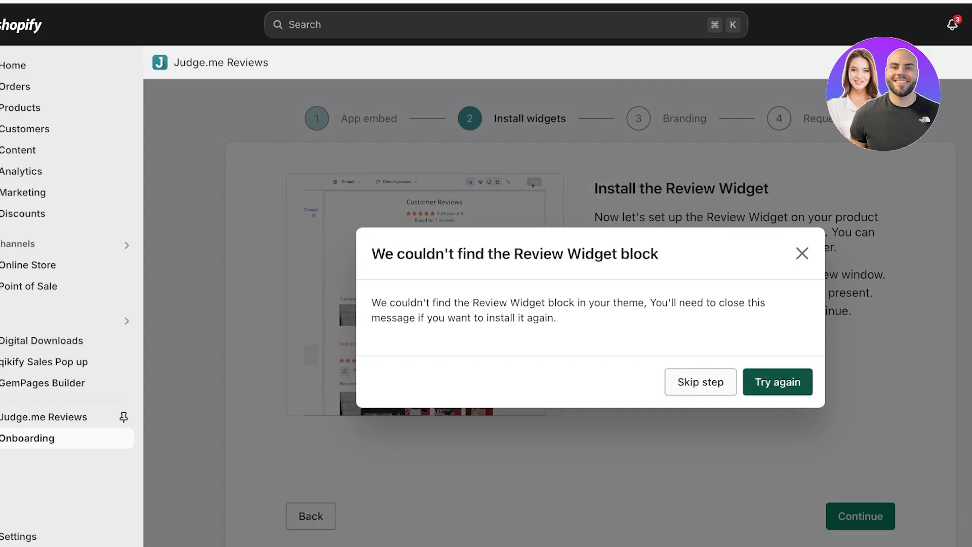
click(701, 383)
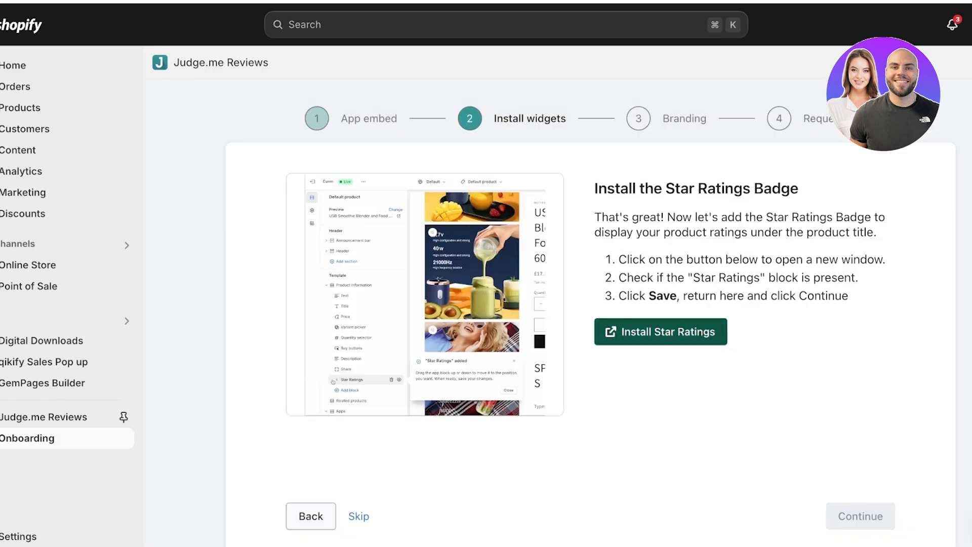
Add the Star Ratings block to the product template between Title and Price, save the theme, and proceed to the Branding stage.
click(661, 332)
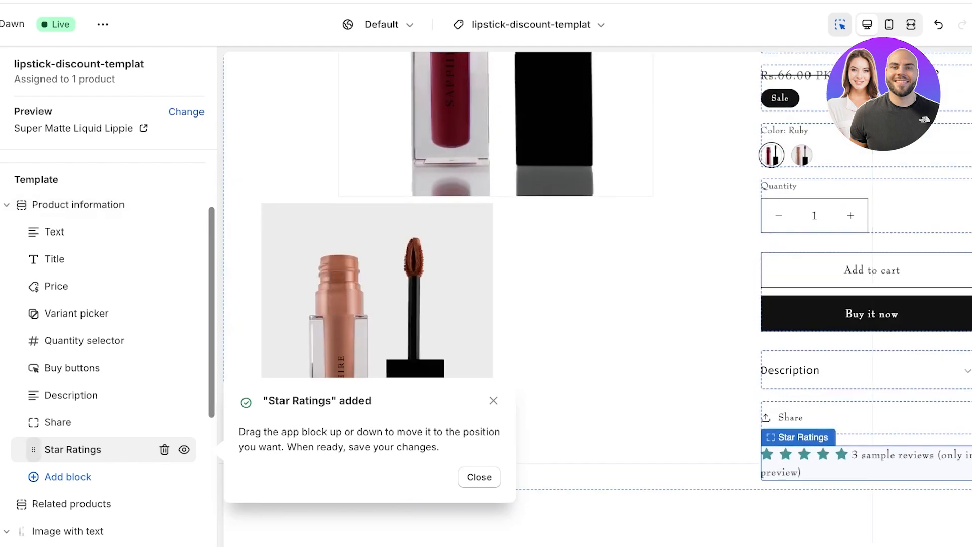
drag(33, 451, 35, 286)
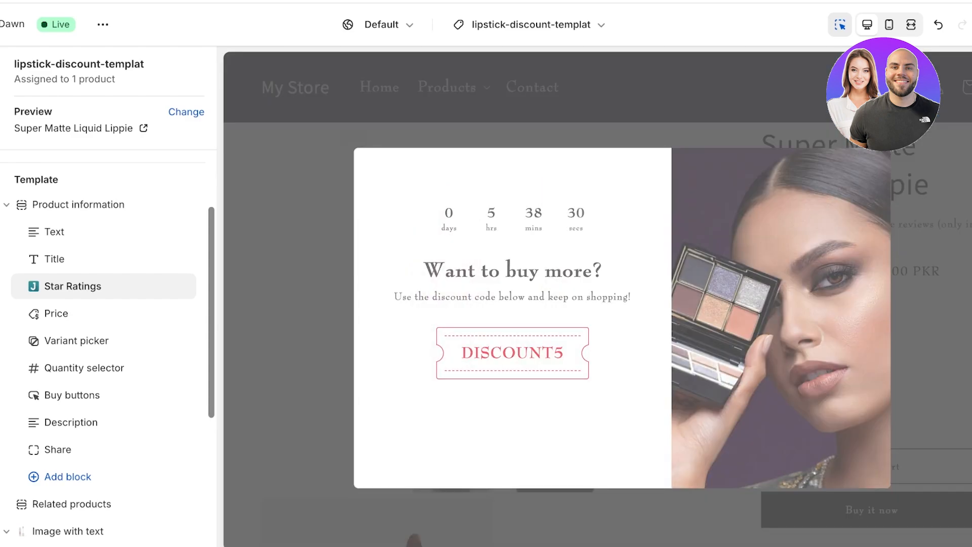
key(ctrl+s)
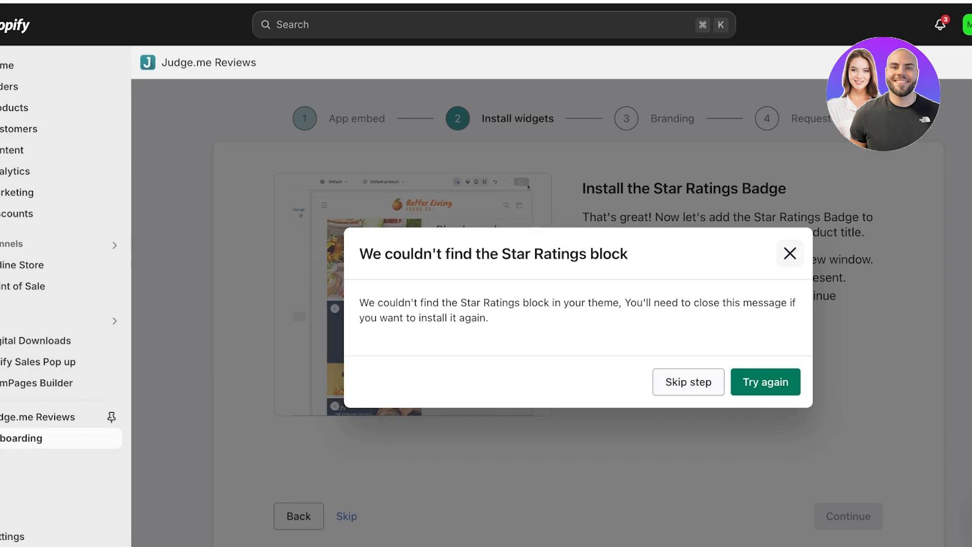
click(765, 382)
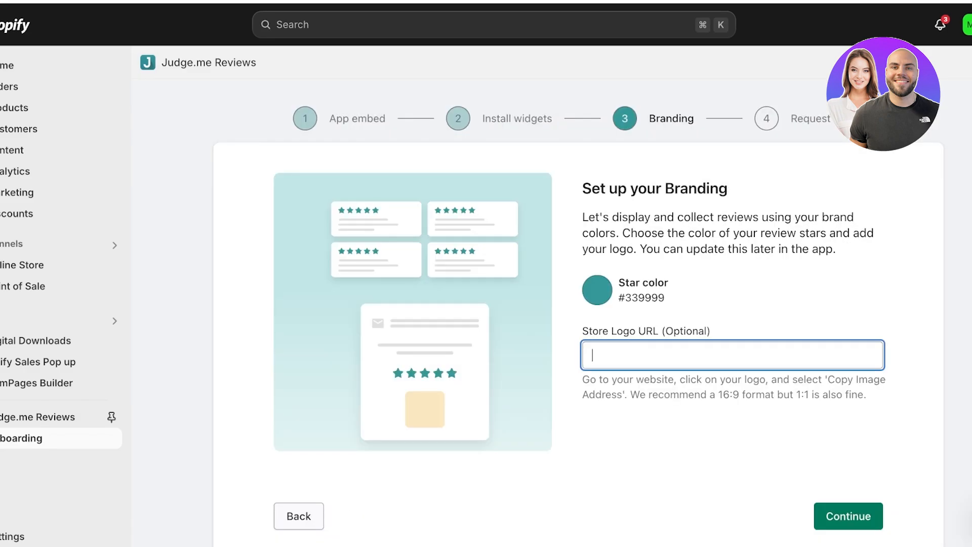
Set the review star color to yellow #FFCC00 and continue without a store logo URL.
click(597, 289)
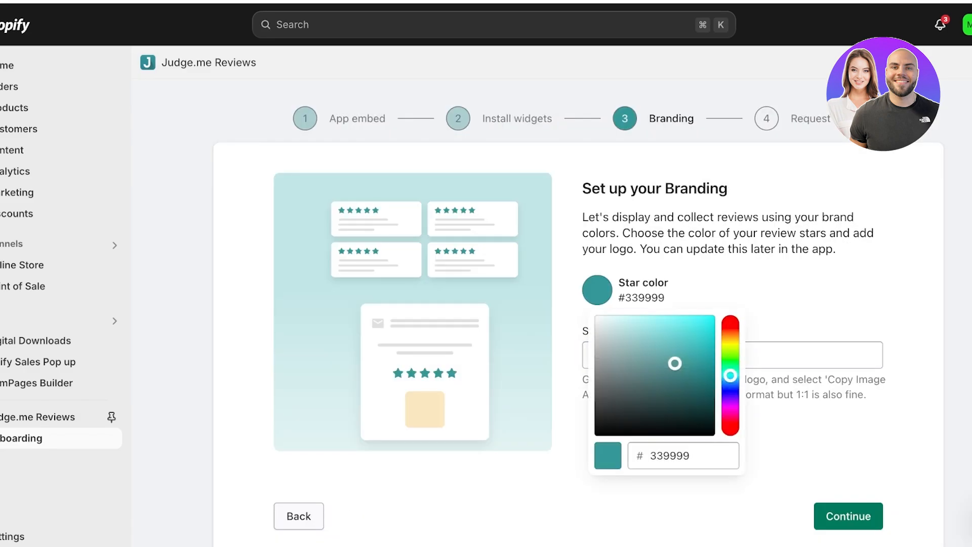
drag(730, 376, 730, 340)
drag(675, 363, 715, 315)
key(Escape)
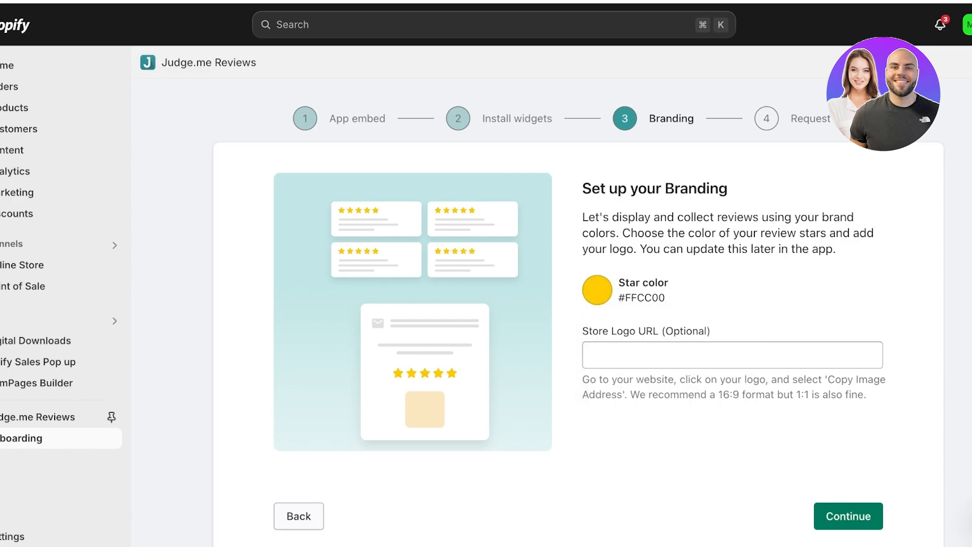
click(848, 516)
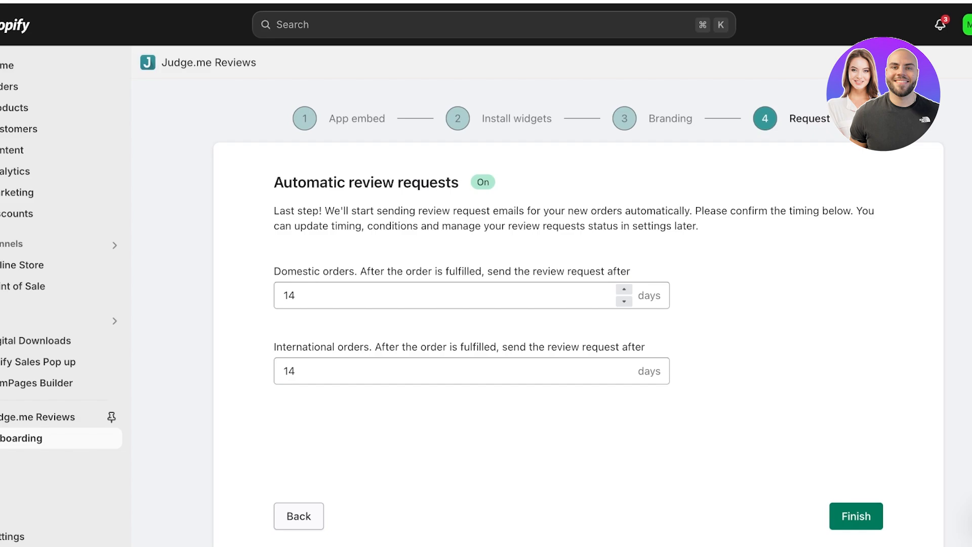
Set automatic review requests for domestic orders to 10 days after fulfillment and finish the onboarding.
click(296, 295)
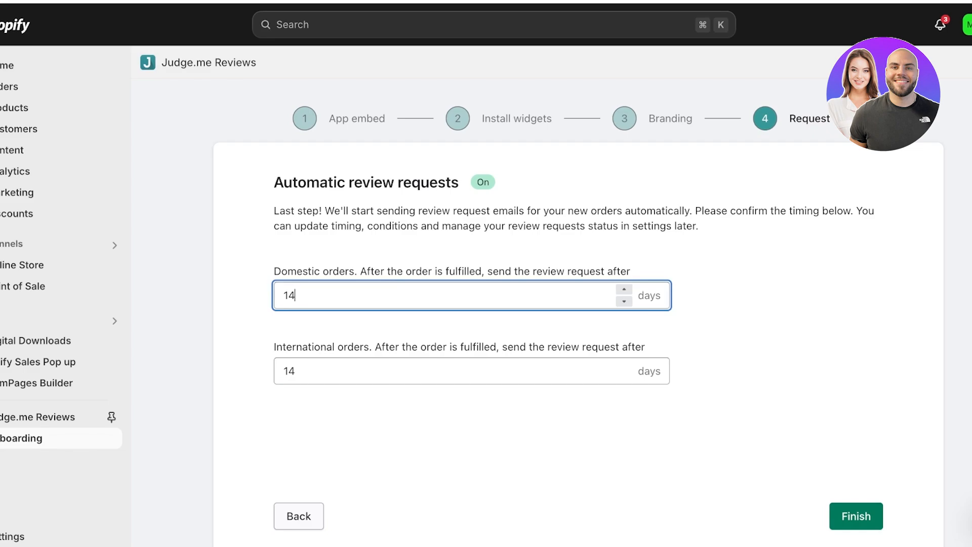
key(BackSpace)
text(-)
click(298, 382)
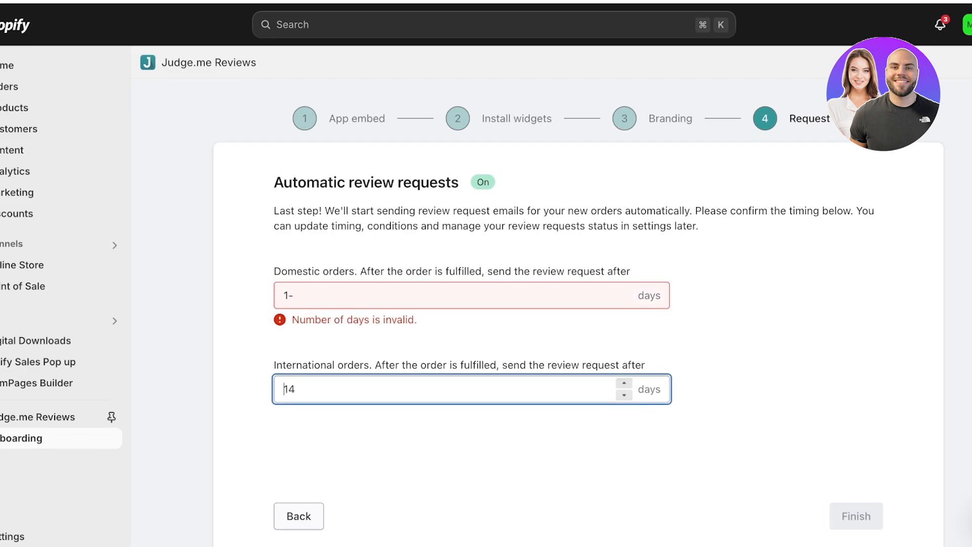
click(298, 295)
key(BackSpace)
text(0)
click(298, 389)
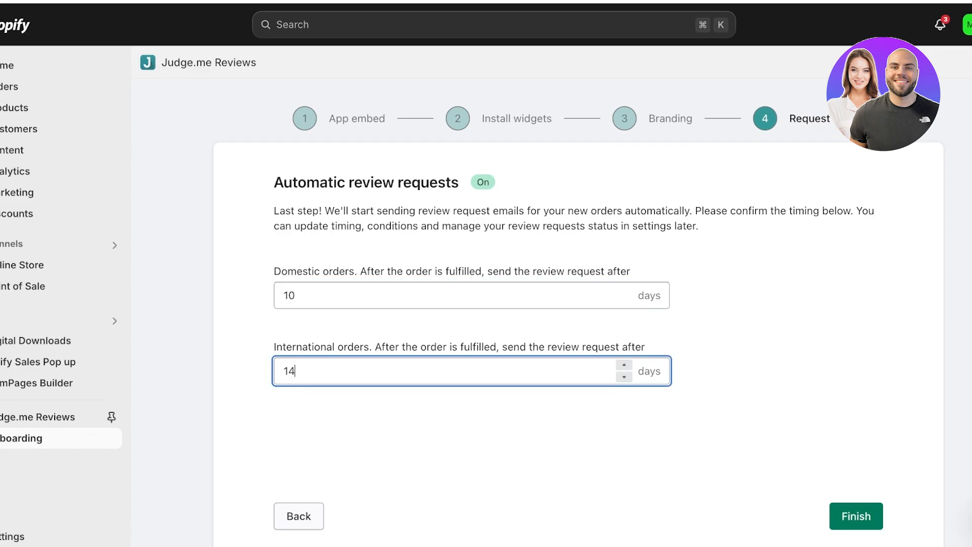
click(472, 440)
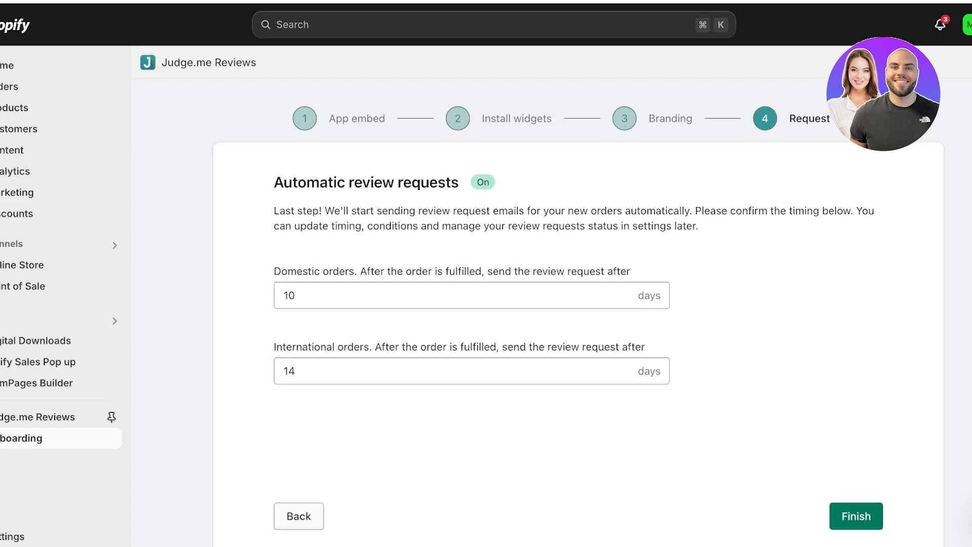
click(856, 516)
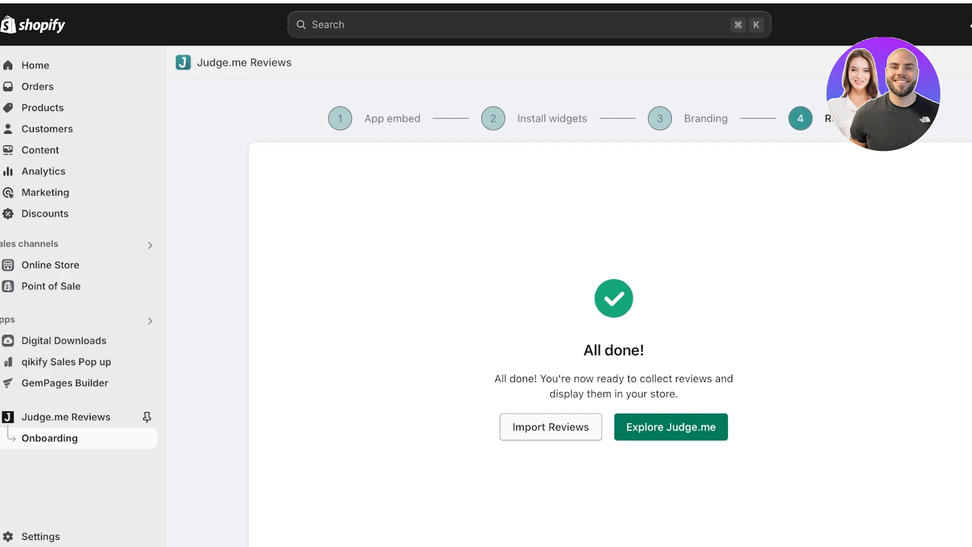
Pin Judge.me Reviews to the admin navigation and open its Widgets page to look through the available widgets.
click(147, 417)
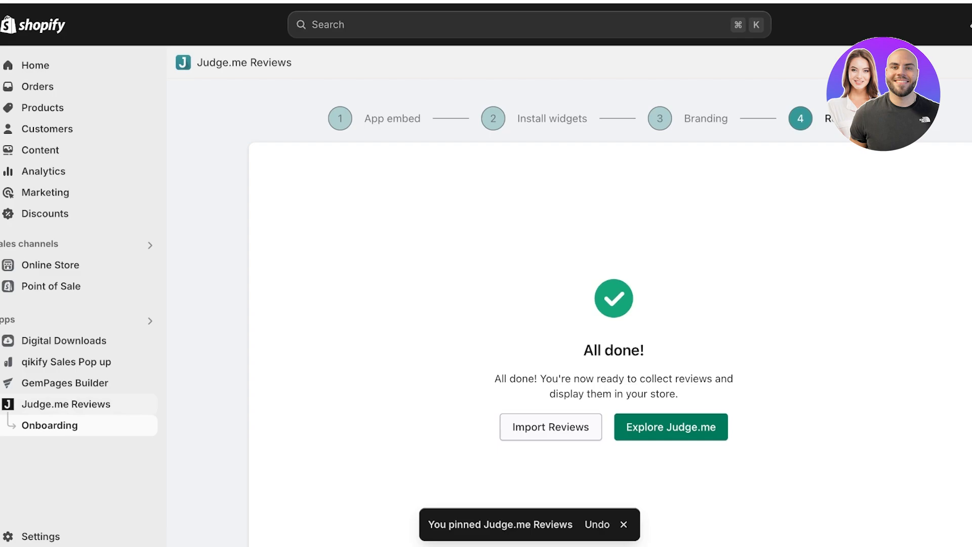
click(65, 404)
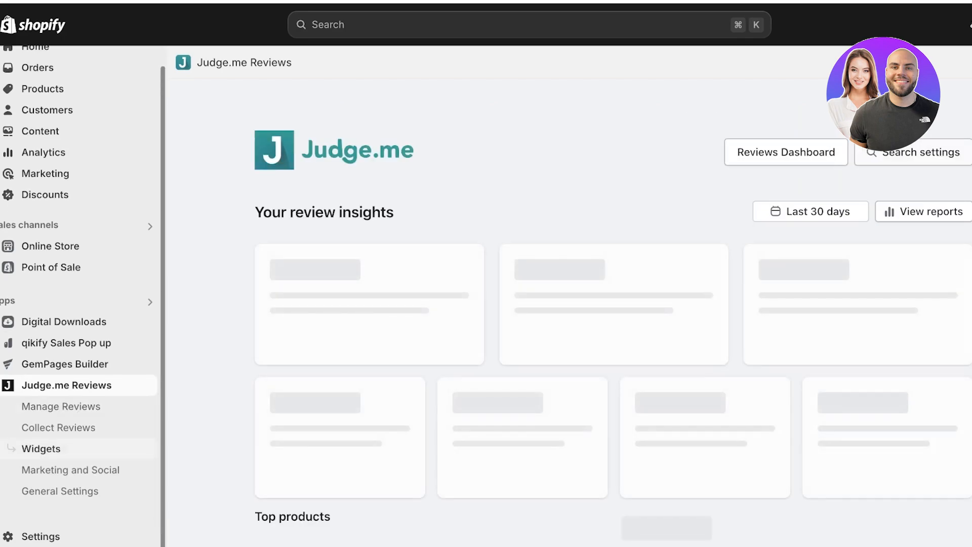
click(41, 449)
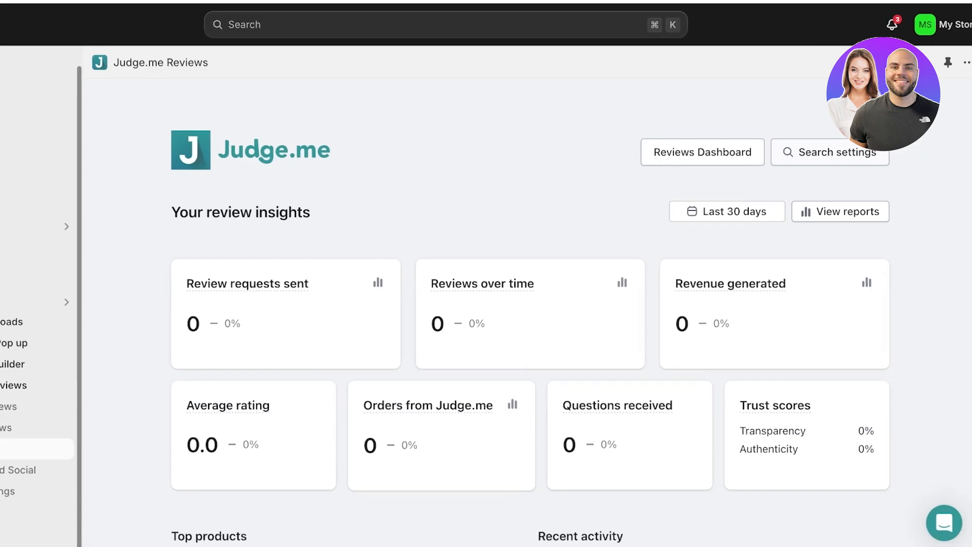
scroll(486, 304, down, 2)
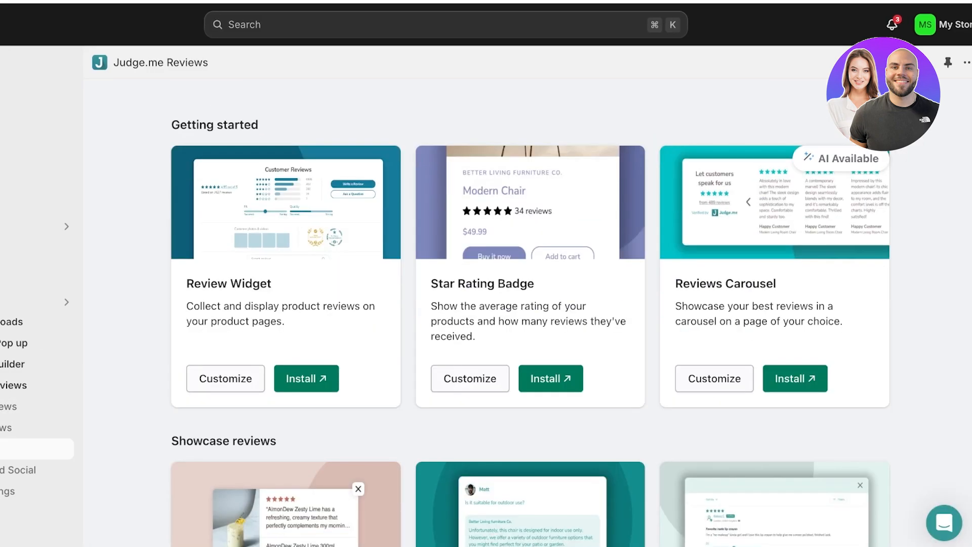
scroll(486, 304, down, 7)
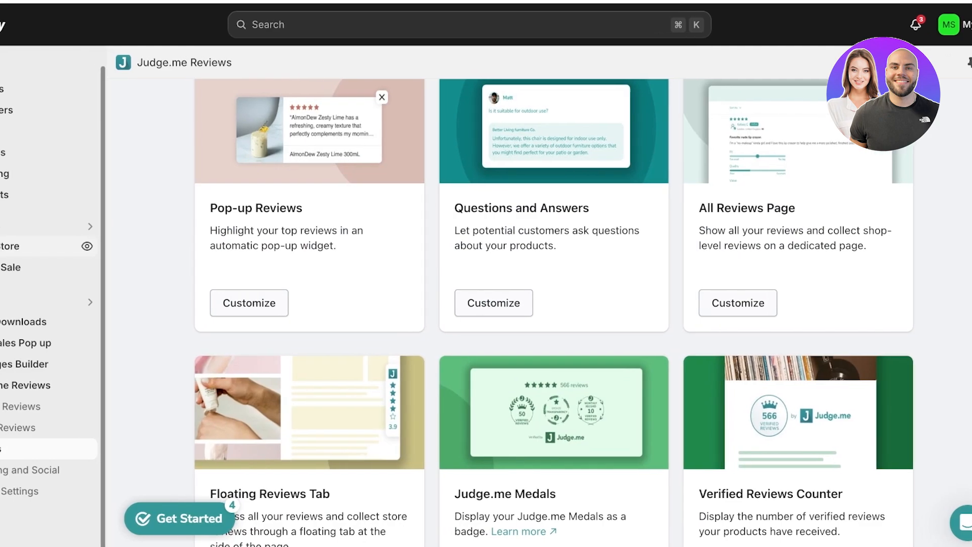
Open the Dawn theme for customization, load the Default product template, and dismiss the discount pop-up in the preview.
click(46, 246)
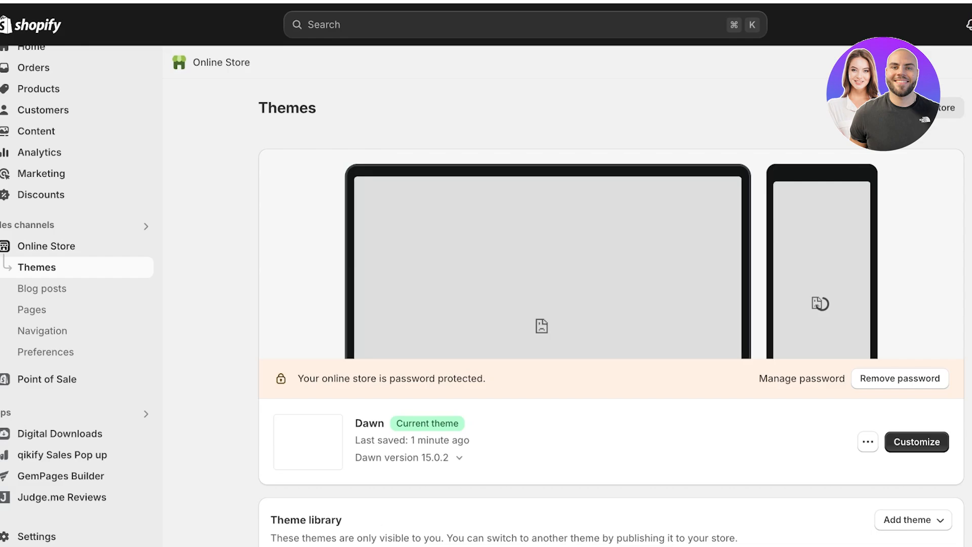
click(916, 442)
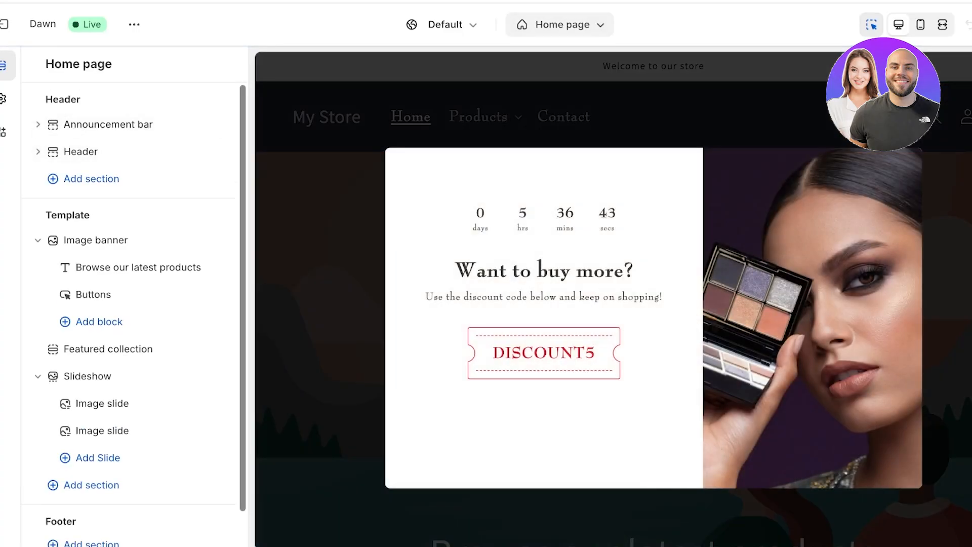
click(560, 24)
click(483, 112)
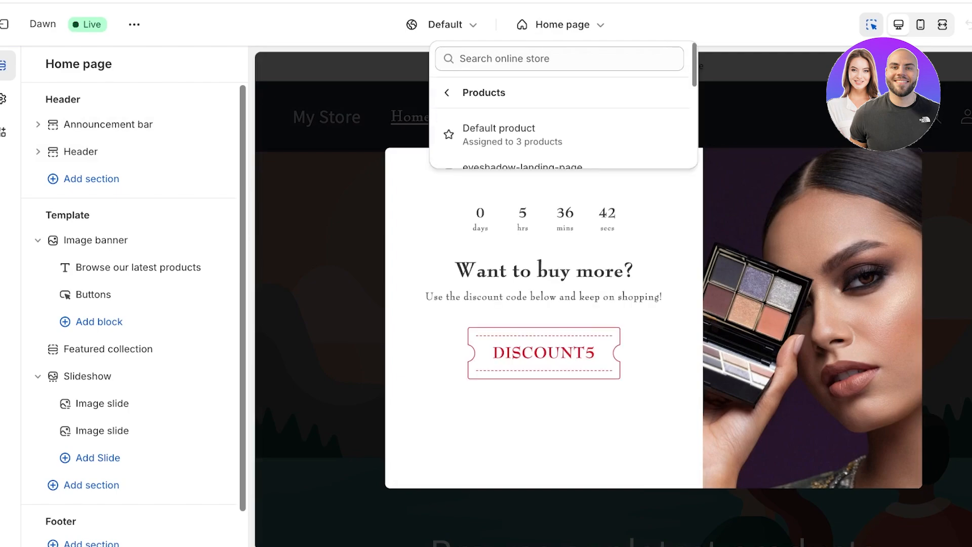
click(499, 134)
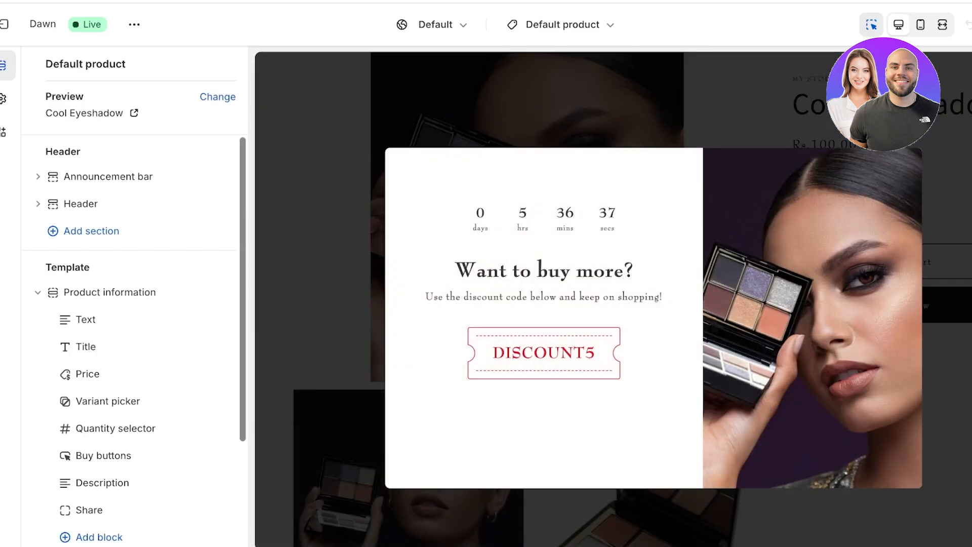
click(909, 160)
Examine the Cool Eyeshadow page preview for review elements and check the available product templates.
scroll(901, 152, down, 7)
scroll(901, 152, up, 7)
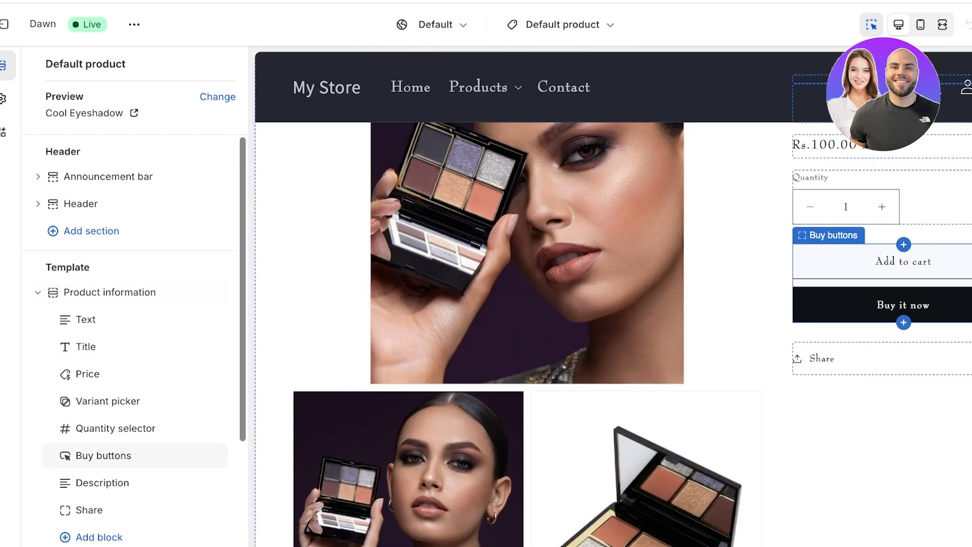
scroll(882, 299, up, 3)
scroll(882, 298, down, 8)
scroll(882, 299, up, 8)
click(561, 25)
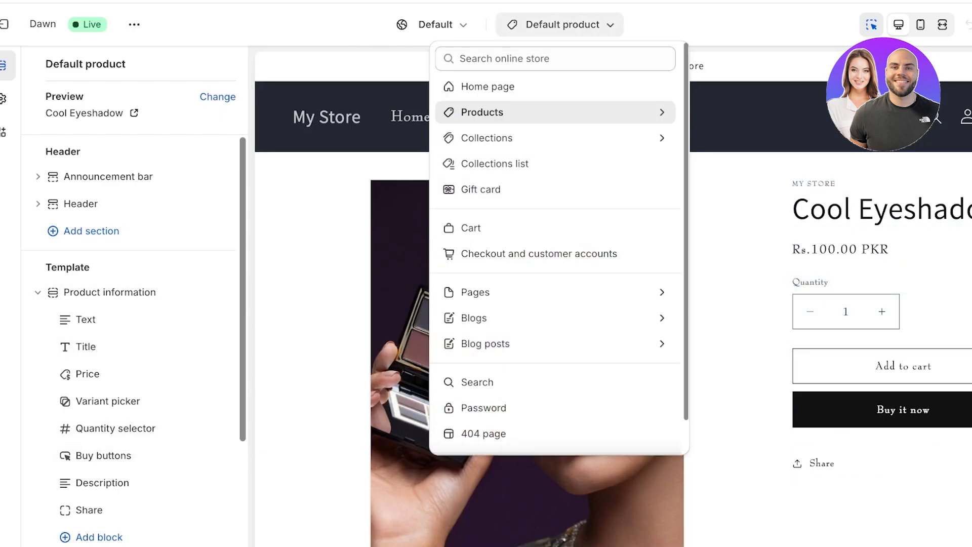
click(482, 112)
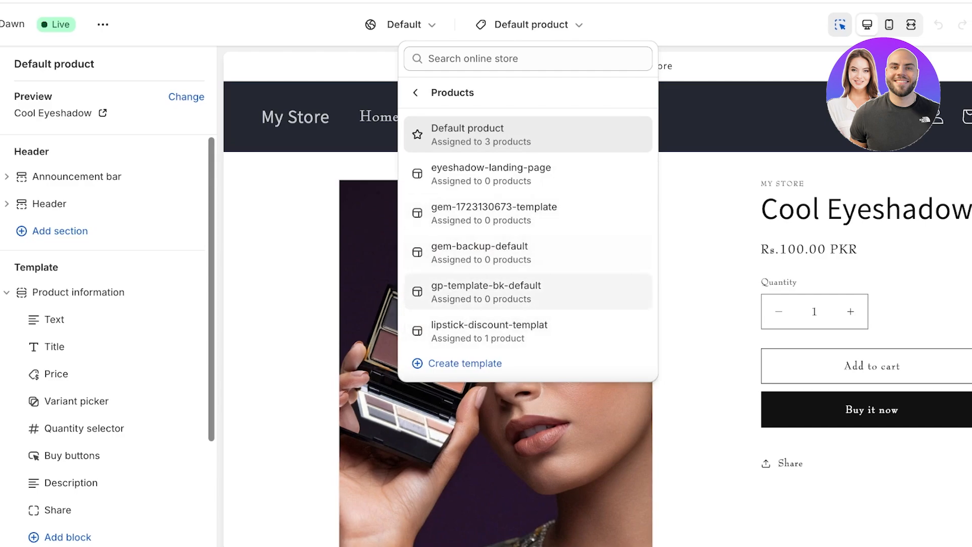
click(831, 255)
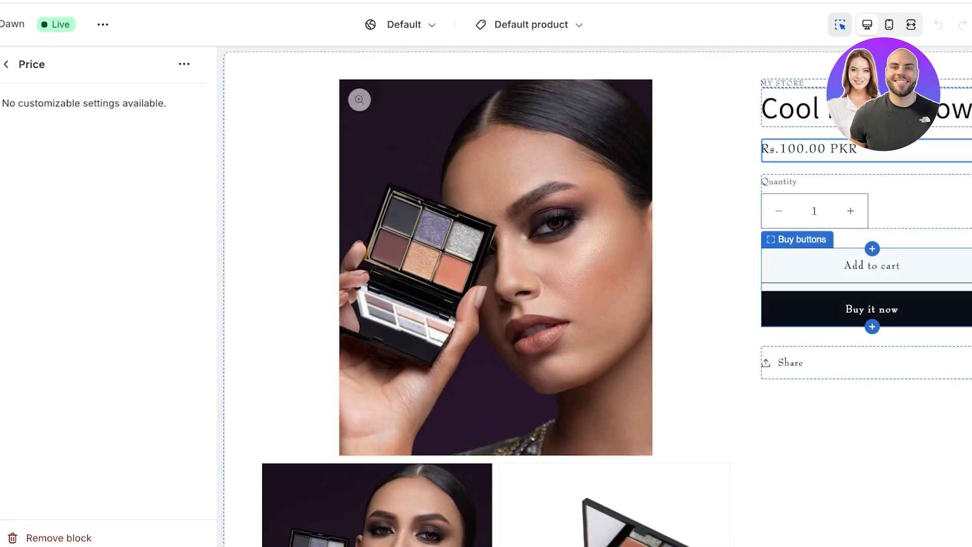
scroll(830, 255, up, 2)
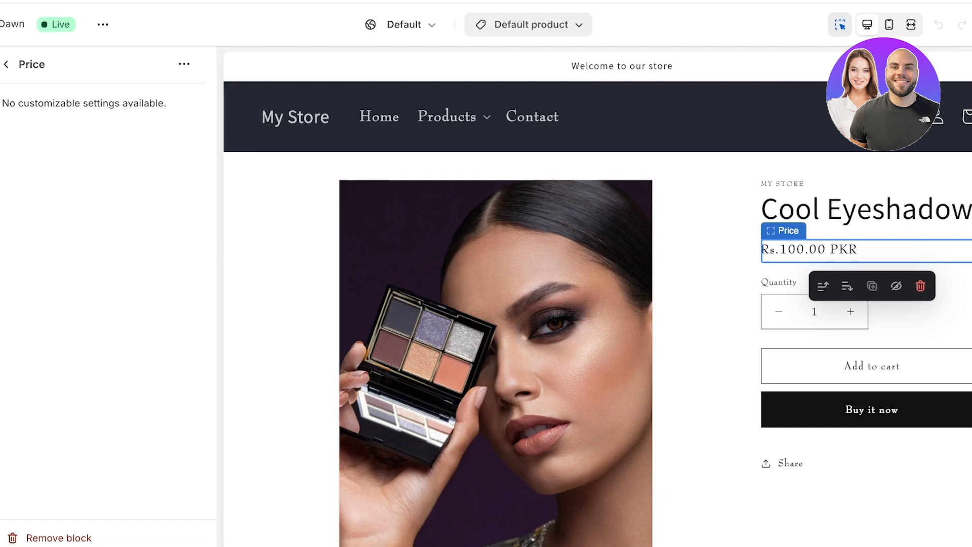
key(Escape)
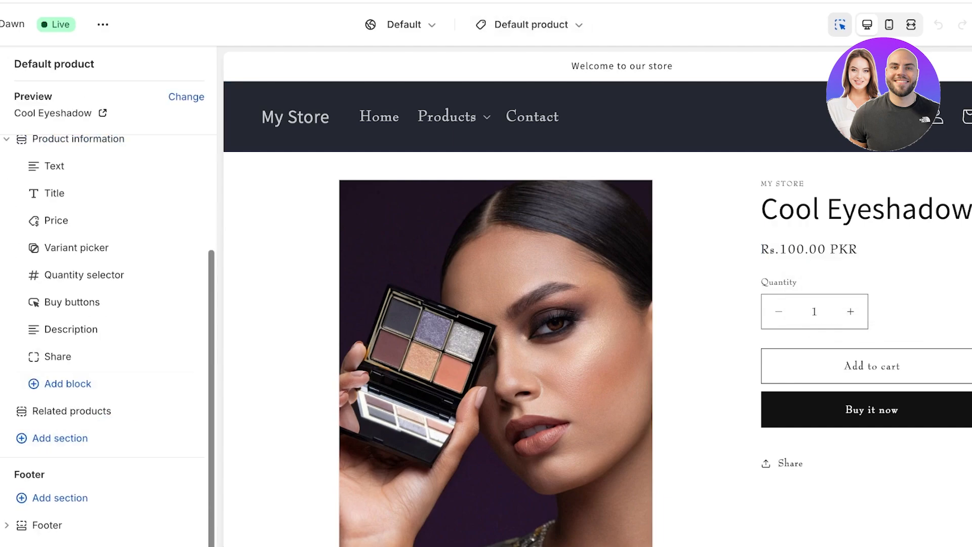
Add the Judge.me Review Widget as an app section below Related products, check its settings, and save the theme.
click(59, 438)
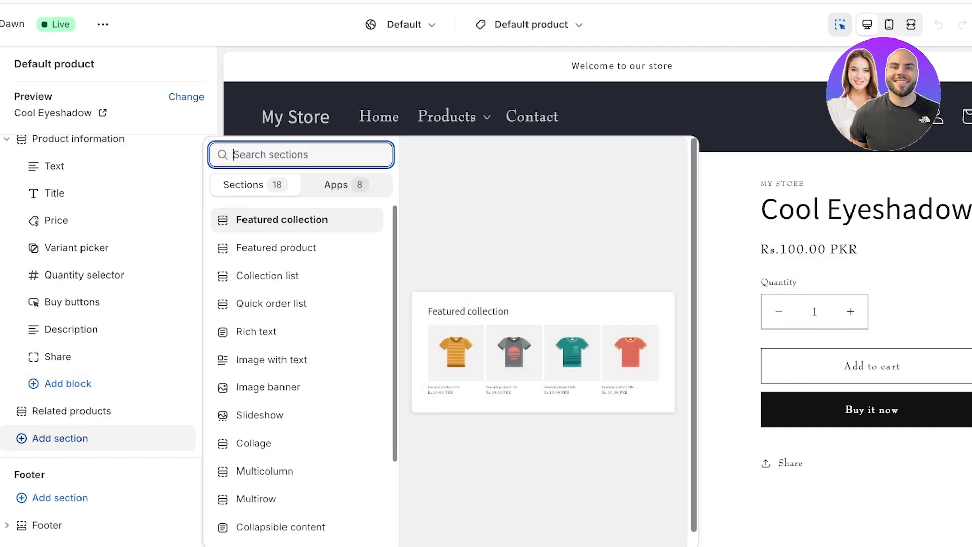
click(347, 185)
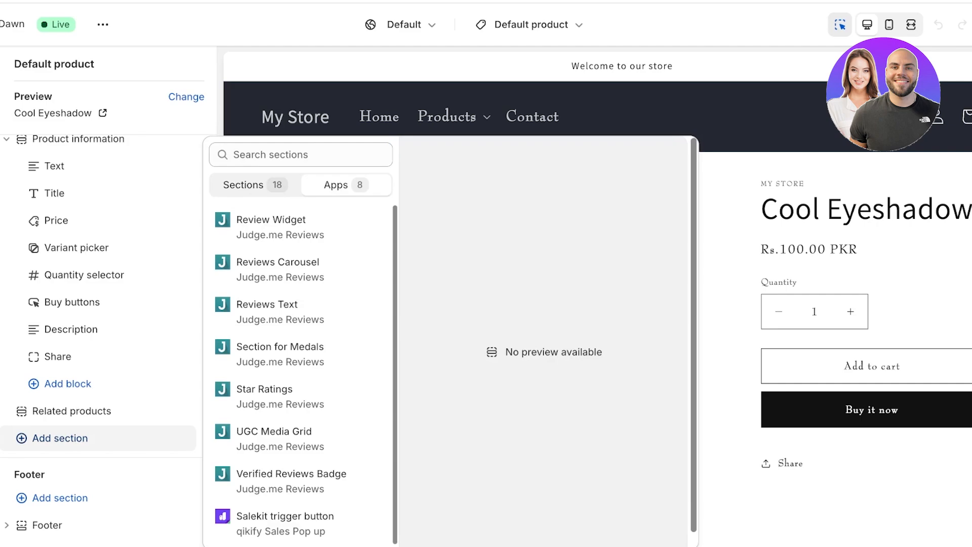
scroll(297, 442, down, 1)
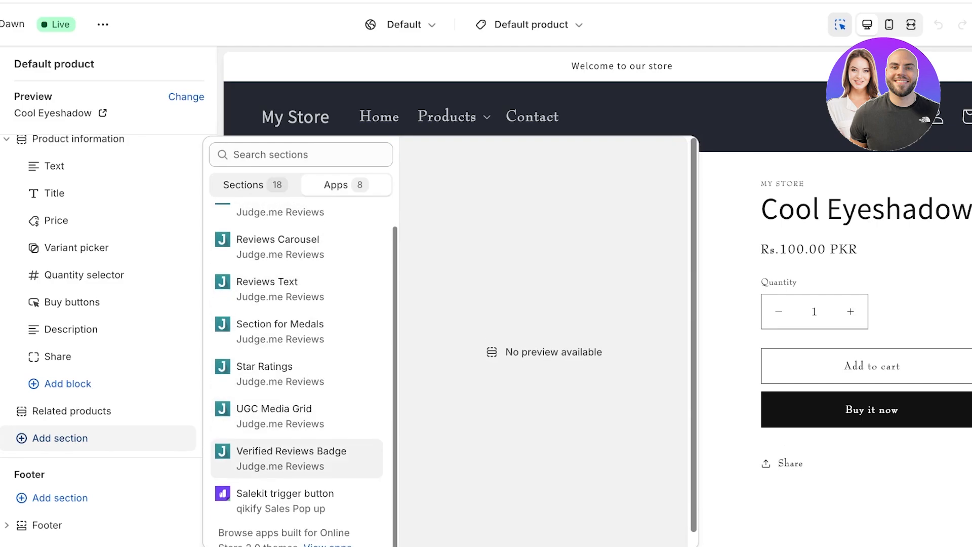
scroll(297, 324, up, 1)
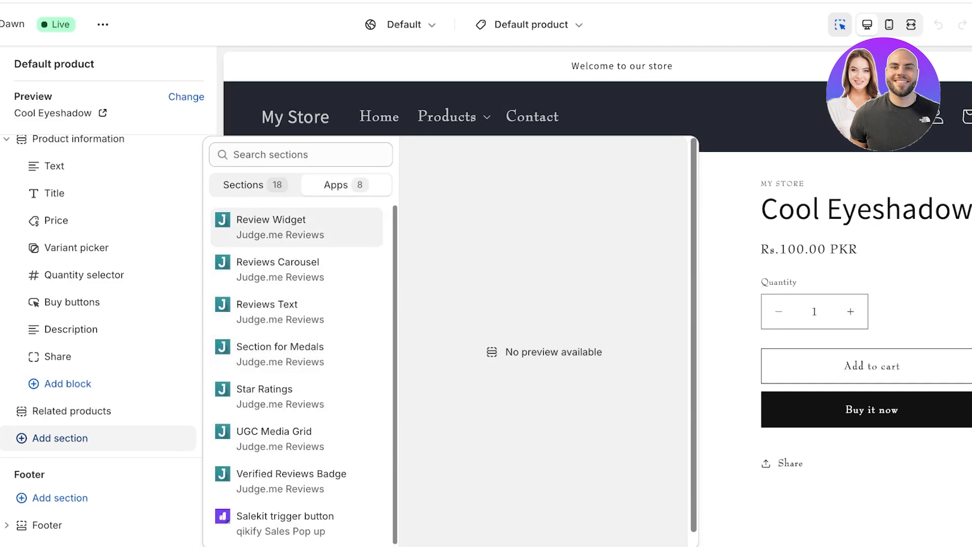
click(296, 227)
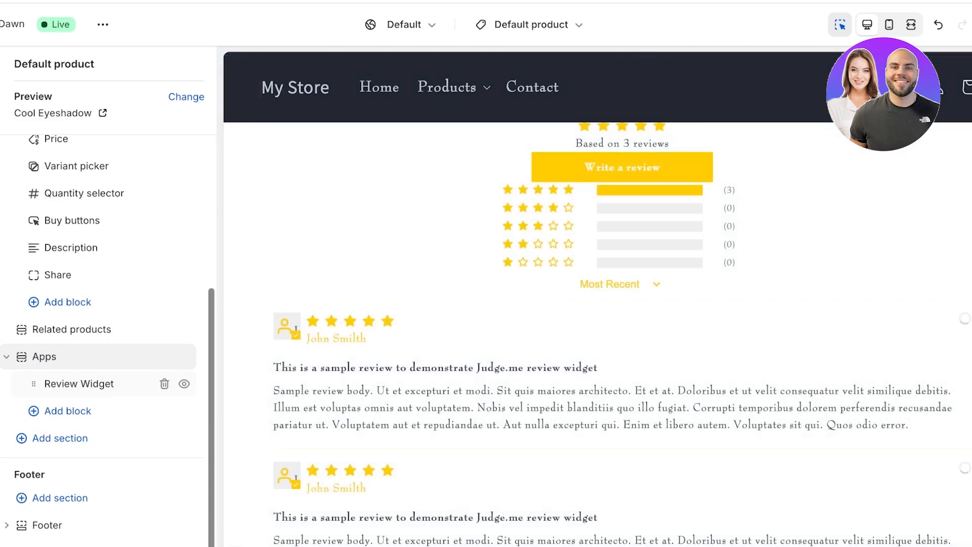
click(79, 383)
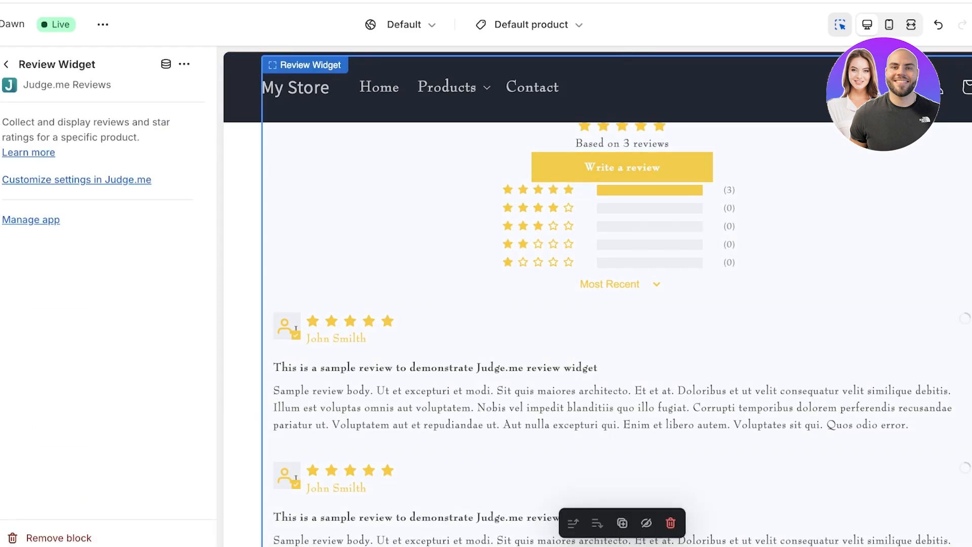
click(7, 64)
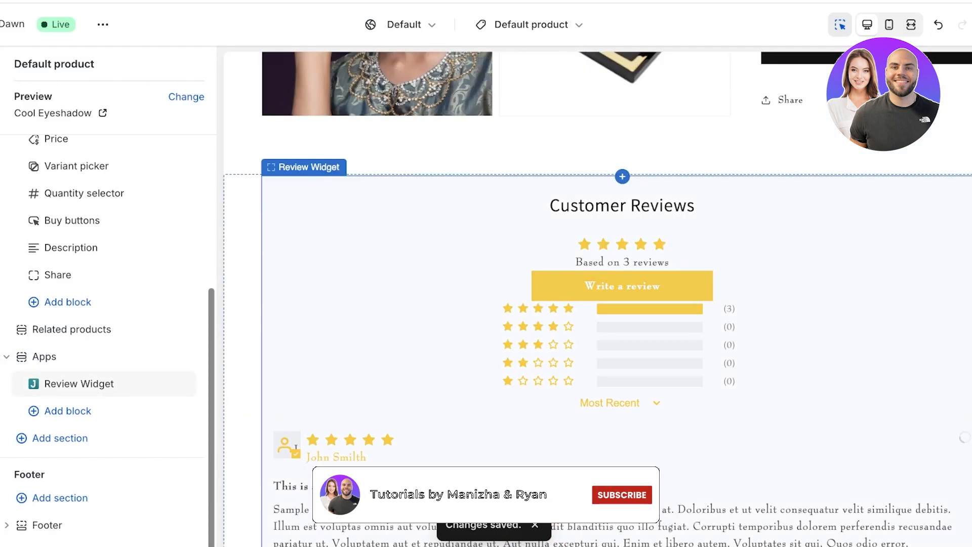
Add the Judge.me Star Ratings block to Product information, place it between Title and Price, and save the theme.
scroll(103, 414, up, 1)
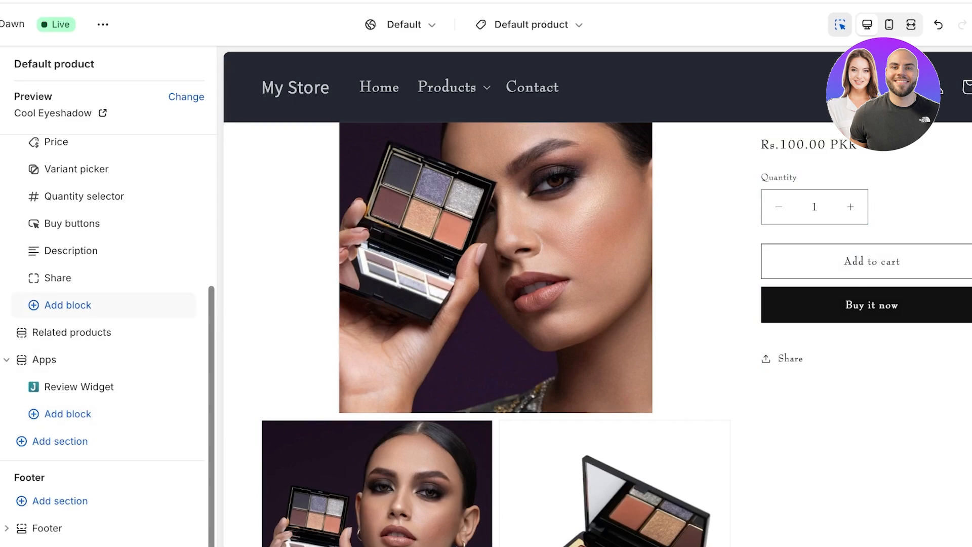
scroll(102, 305, up, 2)
click(68, 343)
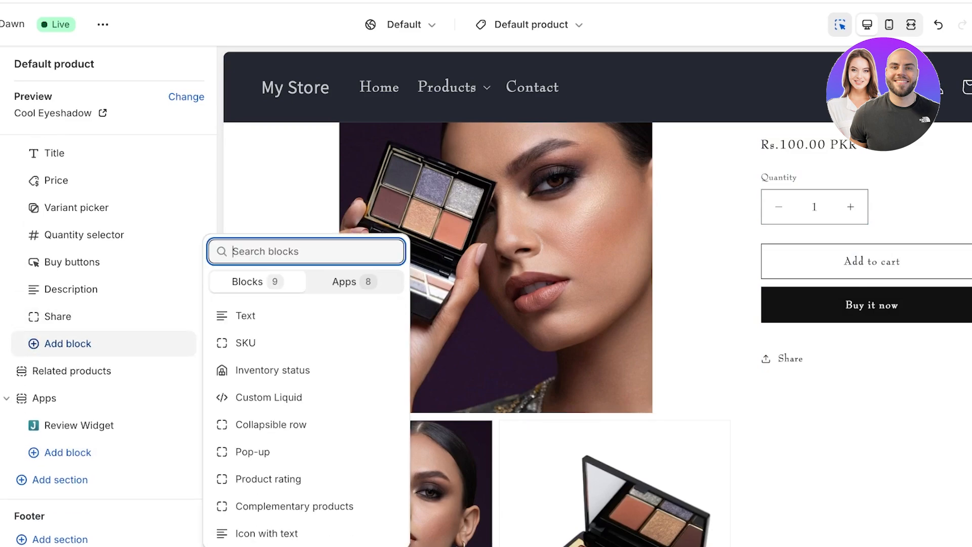
click(344, 281)
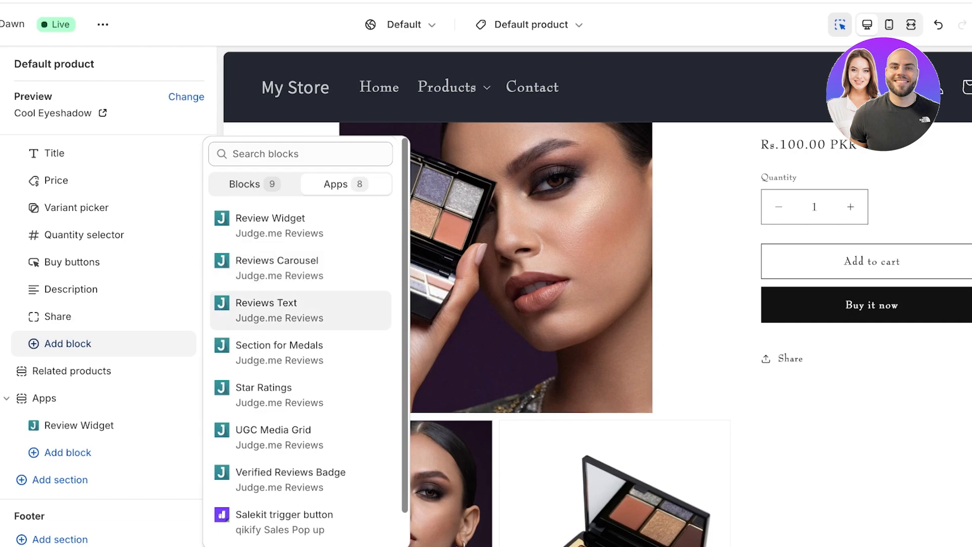
click(284, 394)
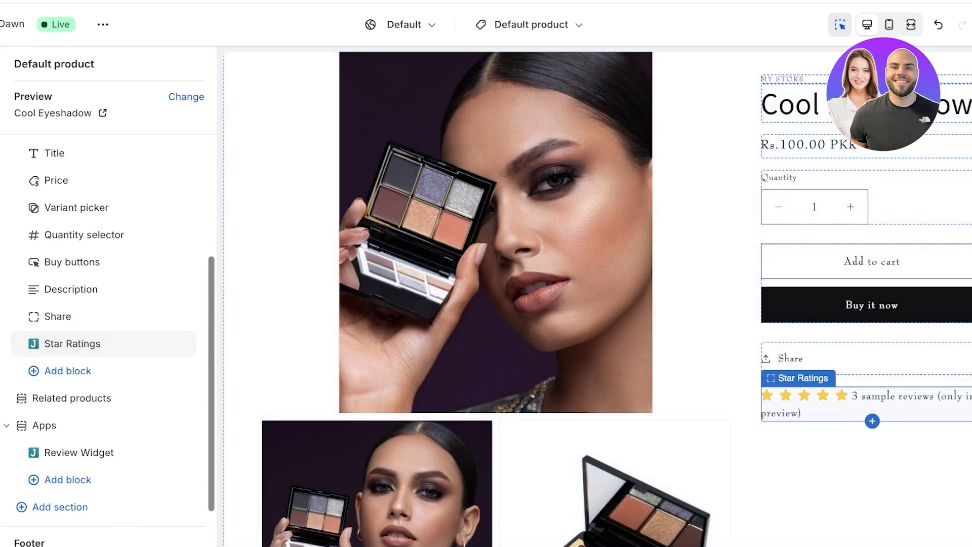
drag(109, 351, 108, 322)
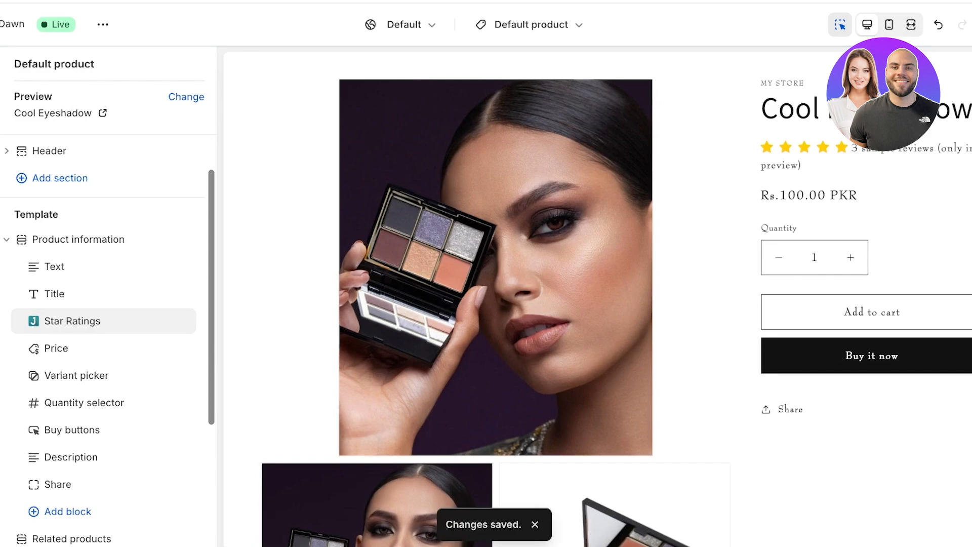
Switch to the Home page template and add the Judge.me Reviews Carousel as an app section below Slideshow.
click(527, 24)
click(451, 85)
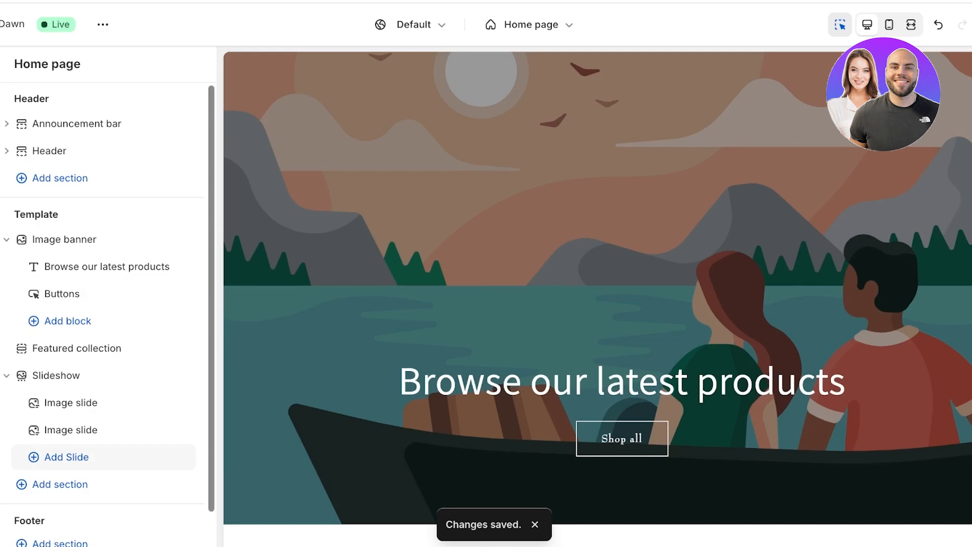
scroll(101, 456, down, 1)
click(60, 438)
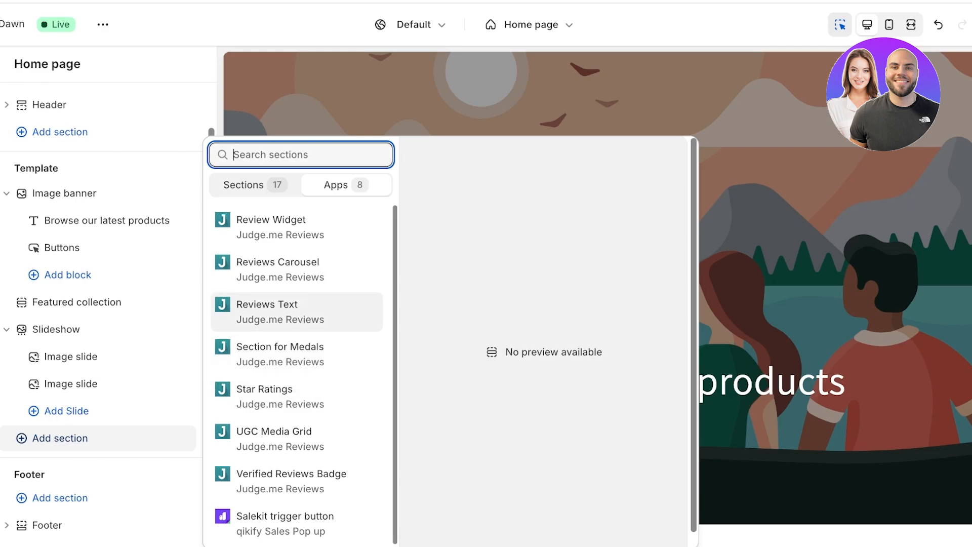
click(277, 269)
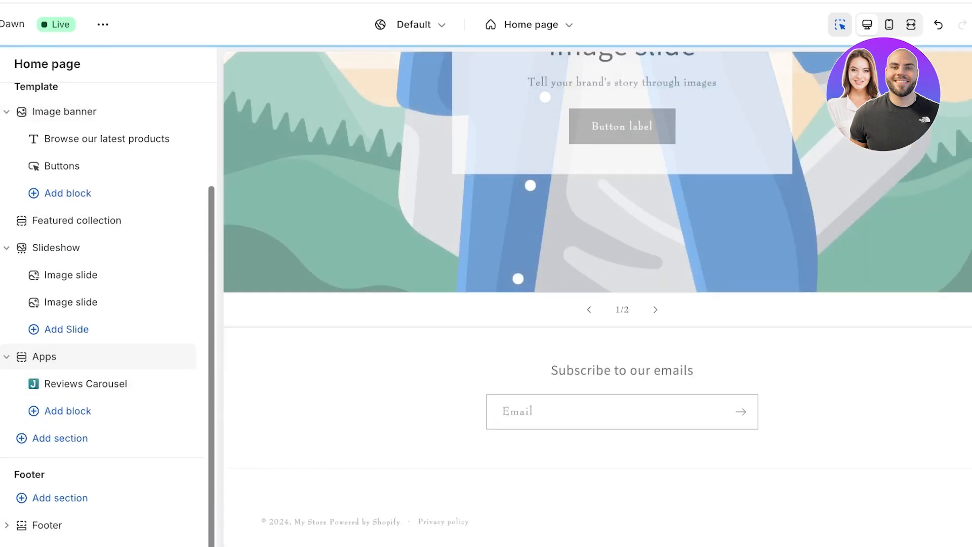
Check the Reviews Carousel block's settings, save the home page changes, and leave the theme editor.
click(110, 370)
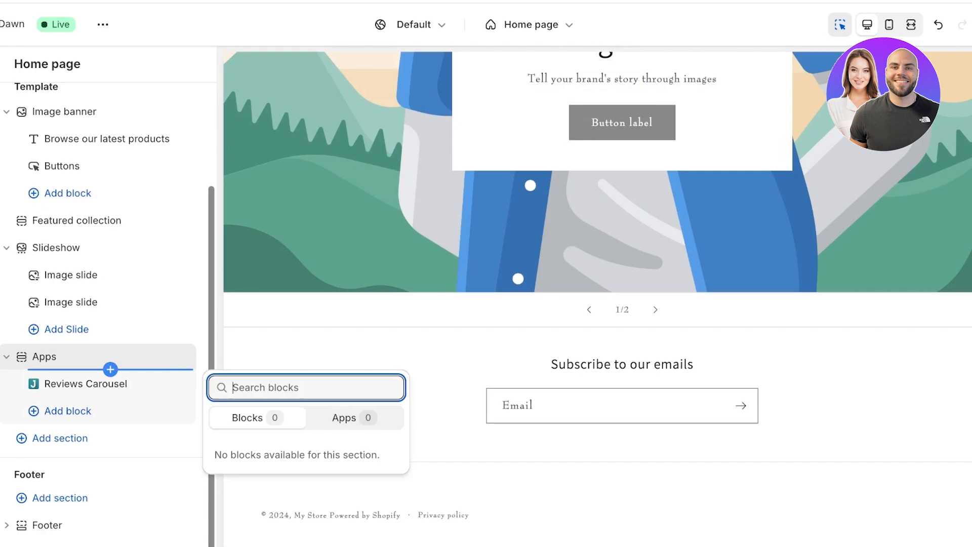
click(101, 383)
click(101, 384)
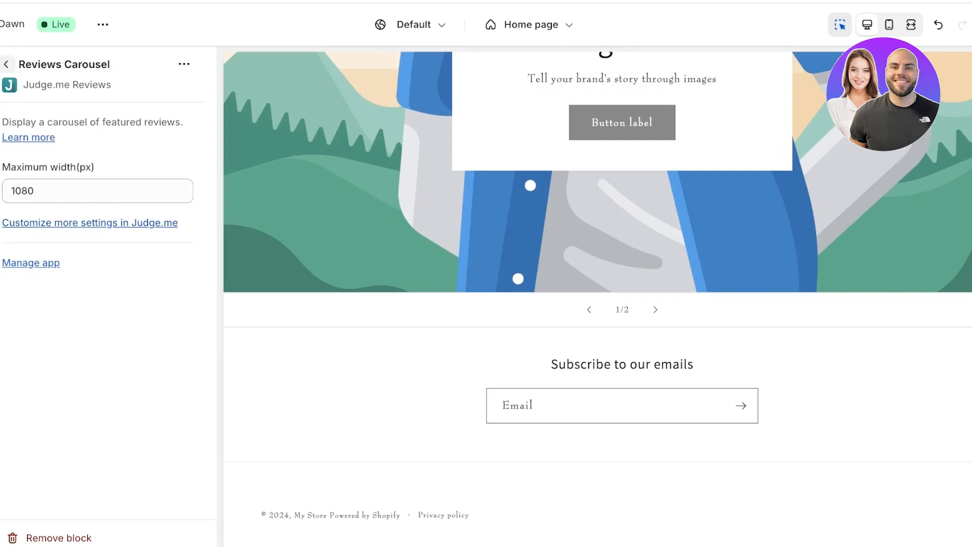
click(6, 63)
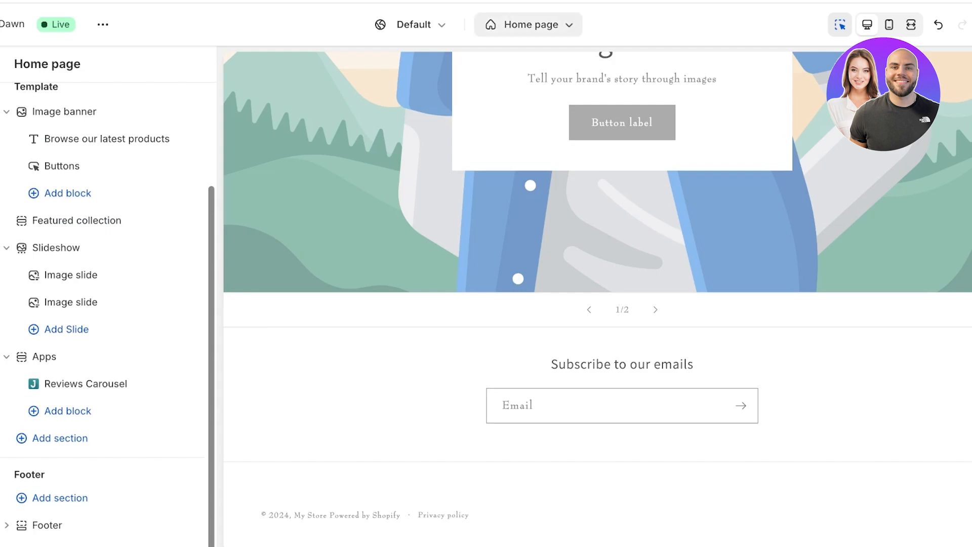
scroll(597, 228, up, 2)
scroll(598, 228, up, 11)
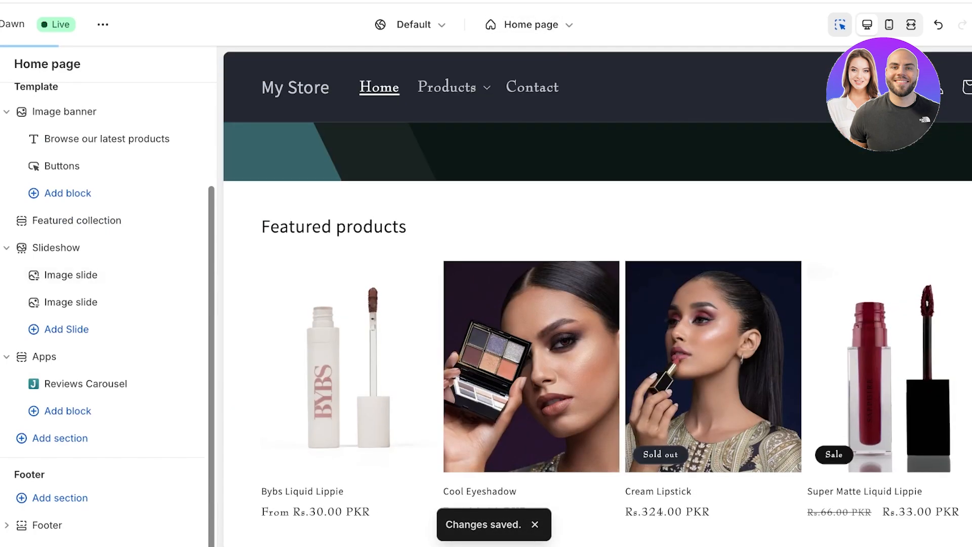
click(1, 24)
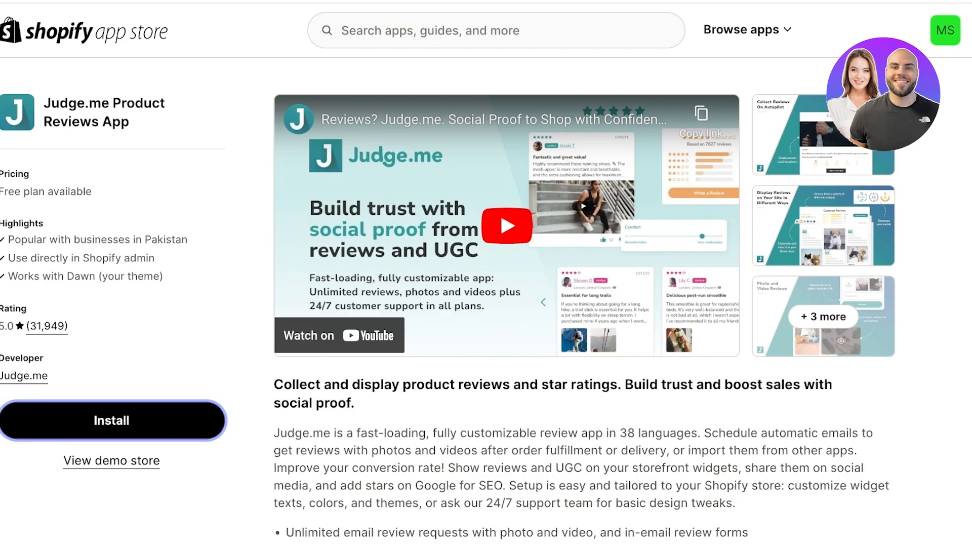
Search the Shopify App Store for "judge.me", then install Judge.me AliExpress Reviews and pin it to the admin navigation.
text(judge.me)
key(Return)
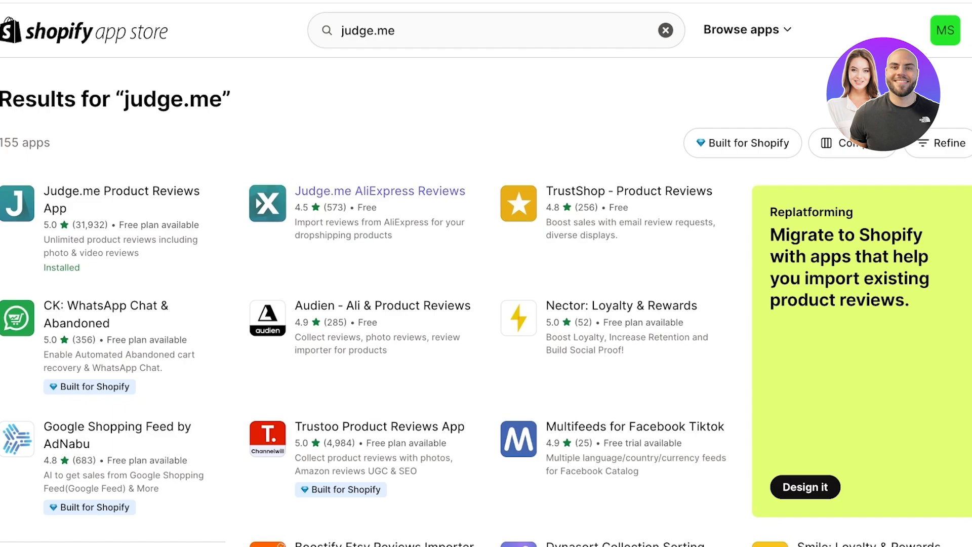
click(380, 191)
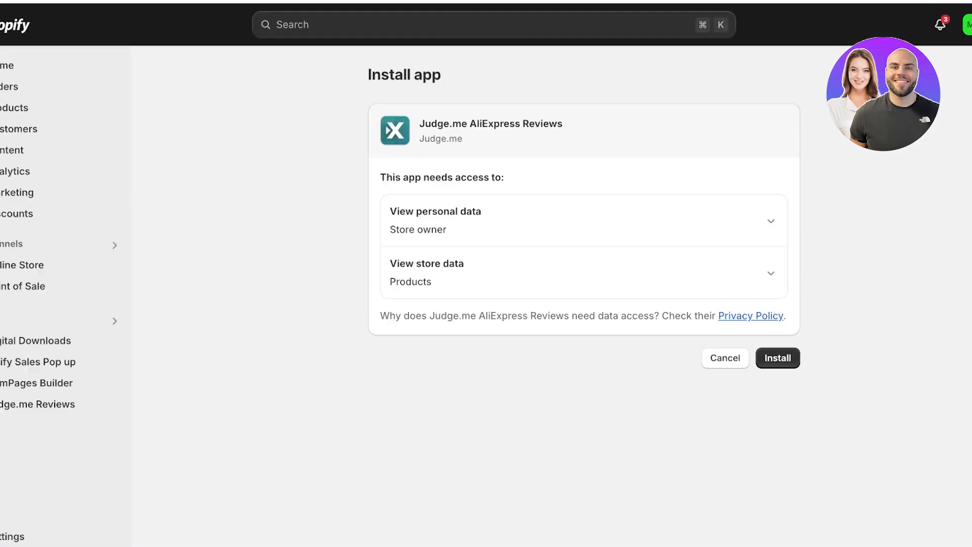
click(777, 358)
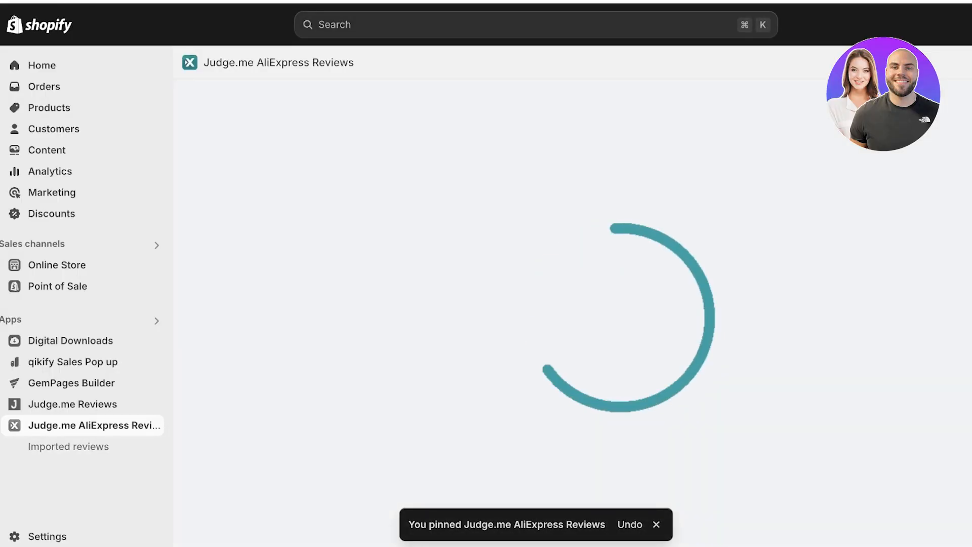
Switch to AliExpress and search for "eyeshadow".
scroll(572, 303, down, 3)
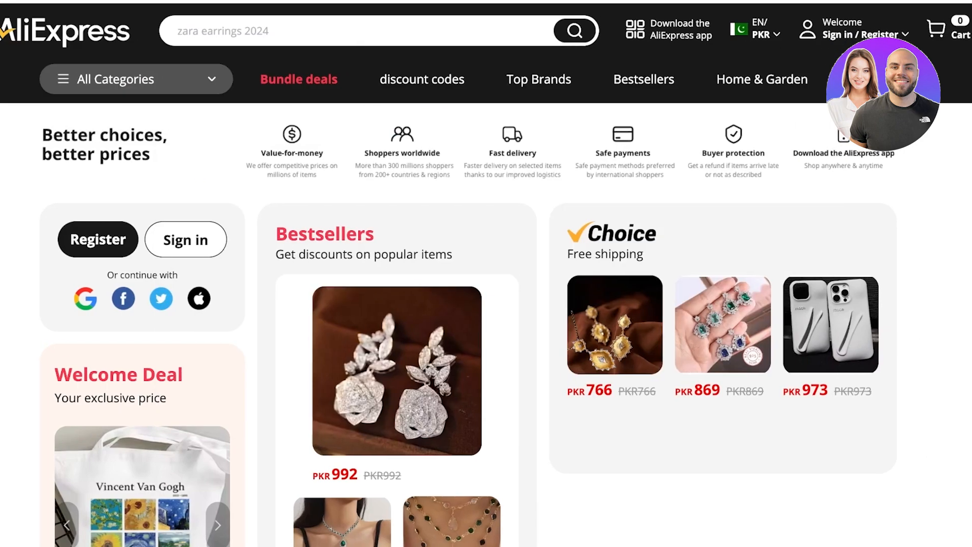
click(223, 30)
text(eyesha)
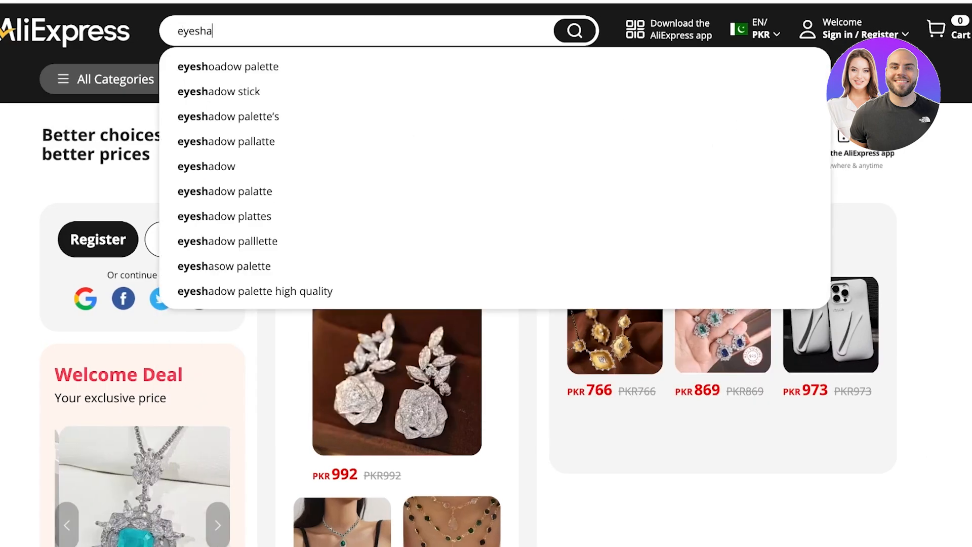
text(dow)
key(Return)
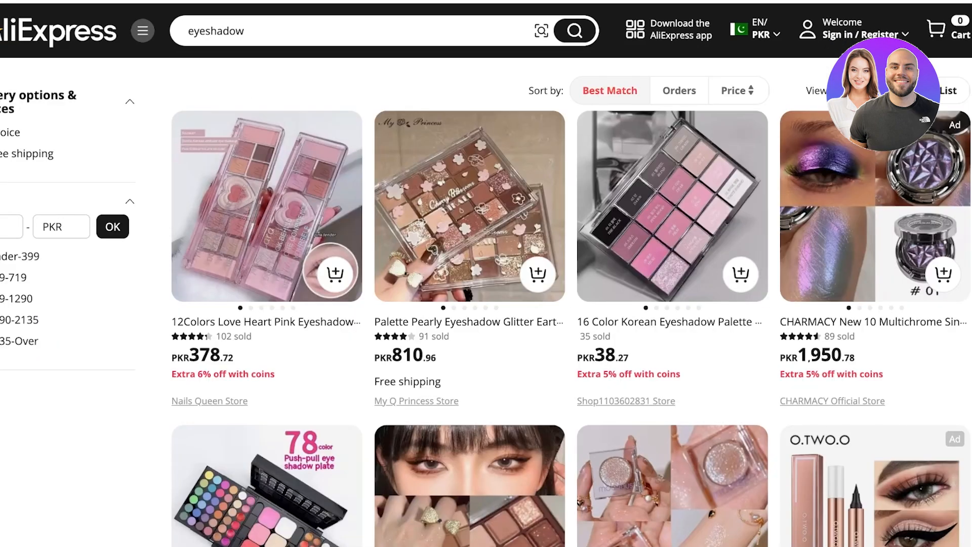
Browse the AliExpress eyeshadow results for a product similar to the store's Cool Eyeshadow.
scroll(570, 301, down, 6)
scroll(570, 301, down, 8)
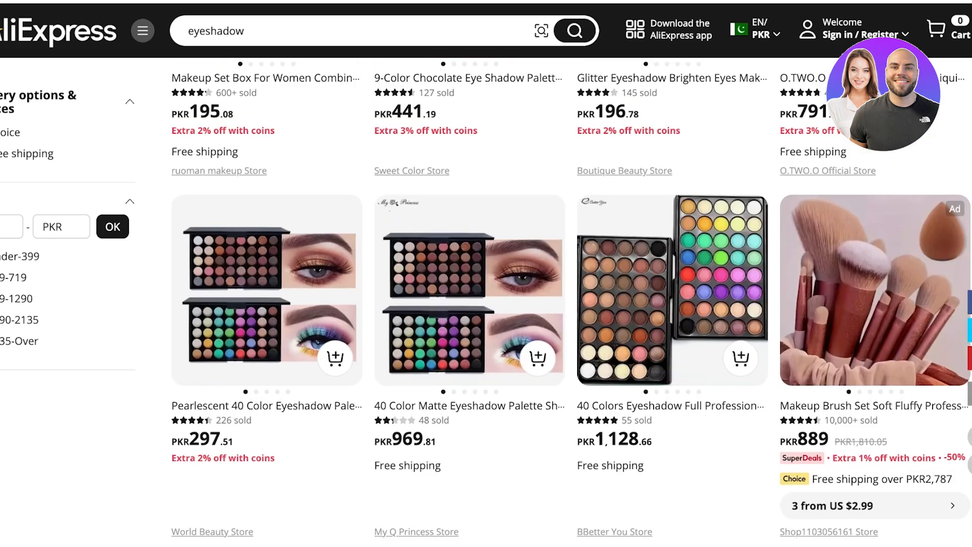
scroll(470, 301, down, 7)
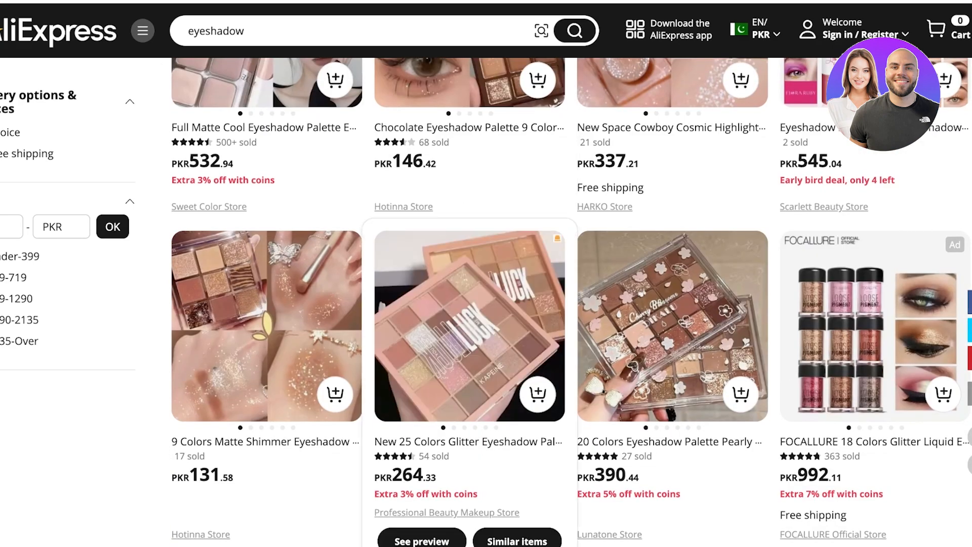
scroll(470, 324, down, 14)
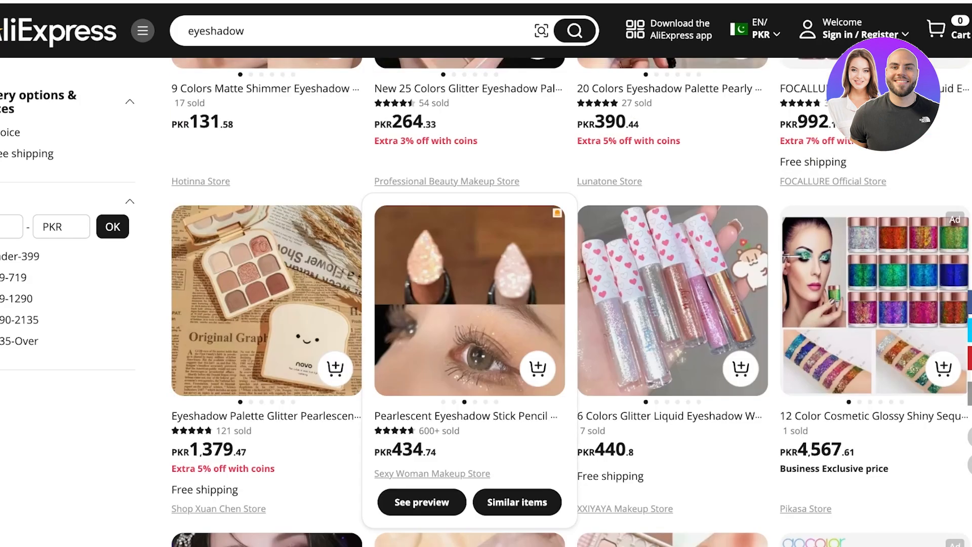
scroll(470, 301, down, 7)
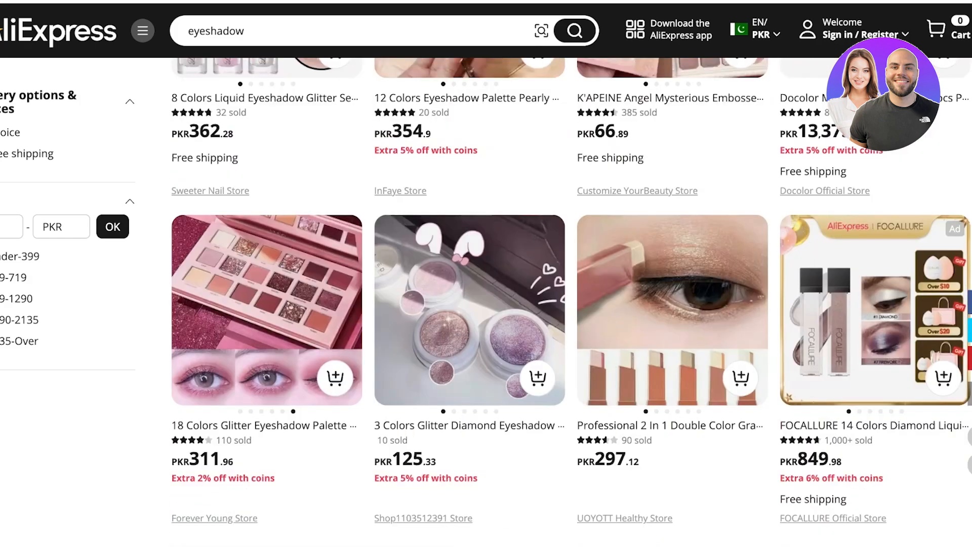
scroll(470, 301, down, 4)
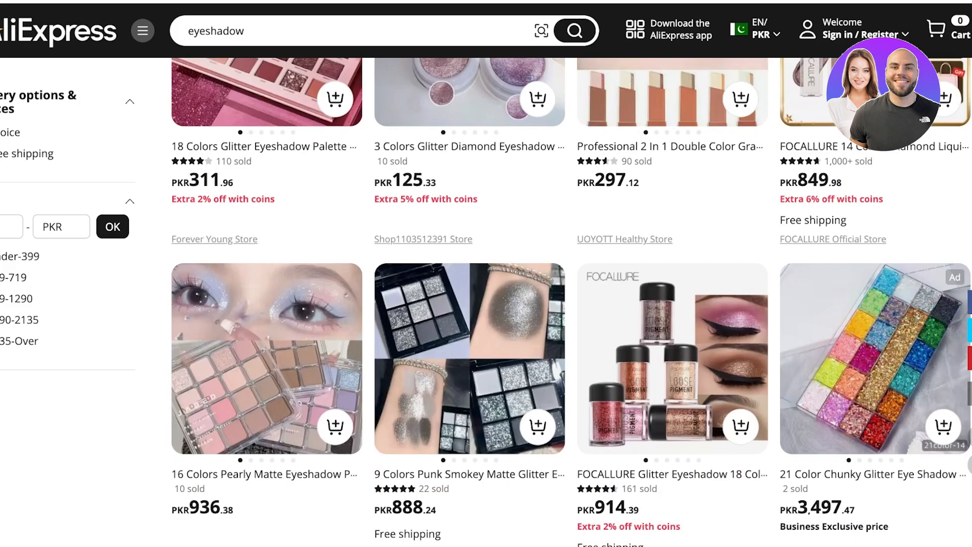
scroll(267, 304, up, 3)
scroll(267, 304, down, 20)
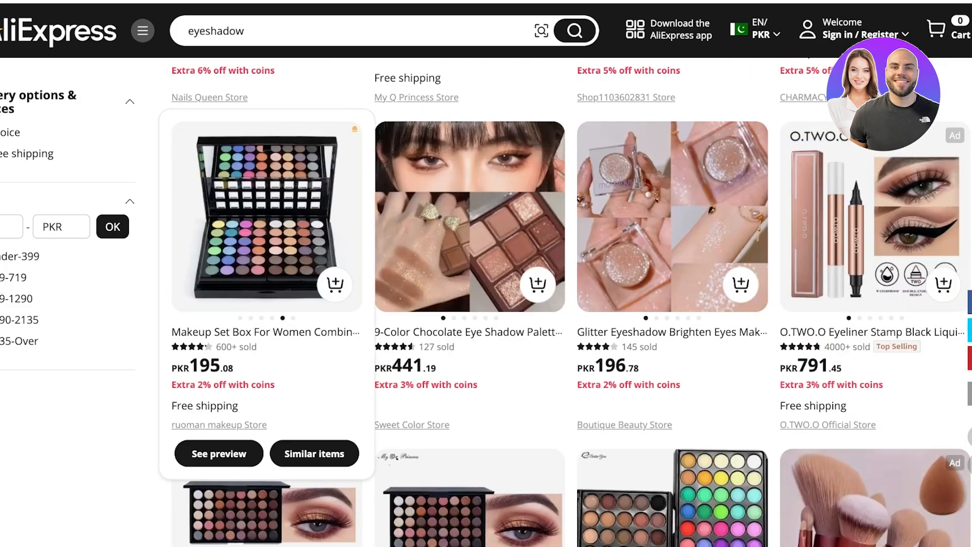
scroll(267, 303, up, 5)
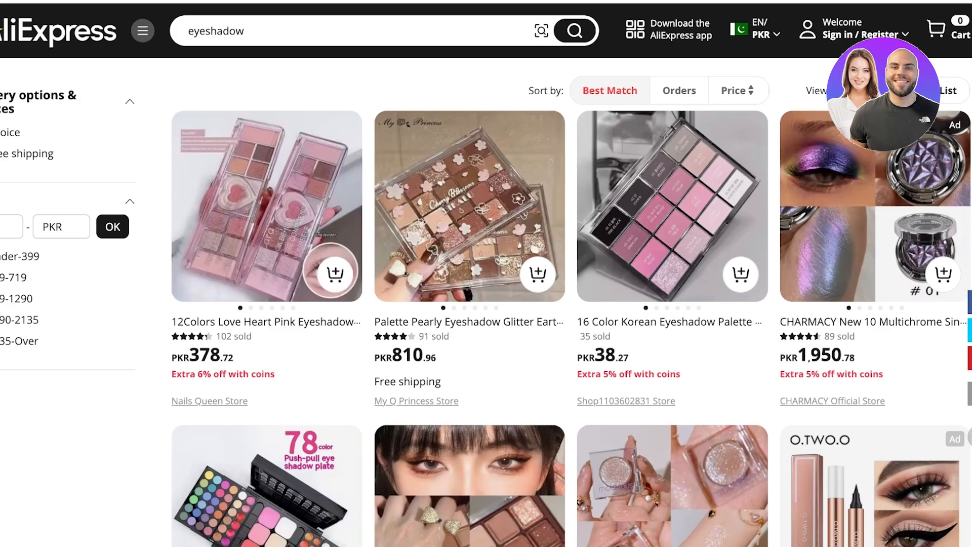
Refine the search to "eyeshadow pallette" and open the Palette Pearly Eyeshadow Glitter product from My Q Princess Store.
text(pa)
click(238, 66)
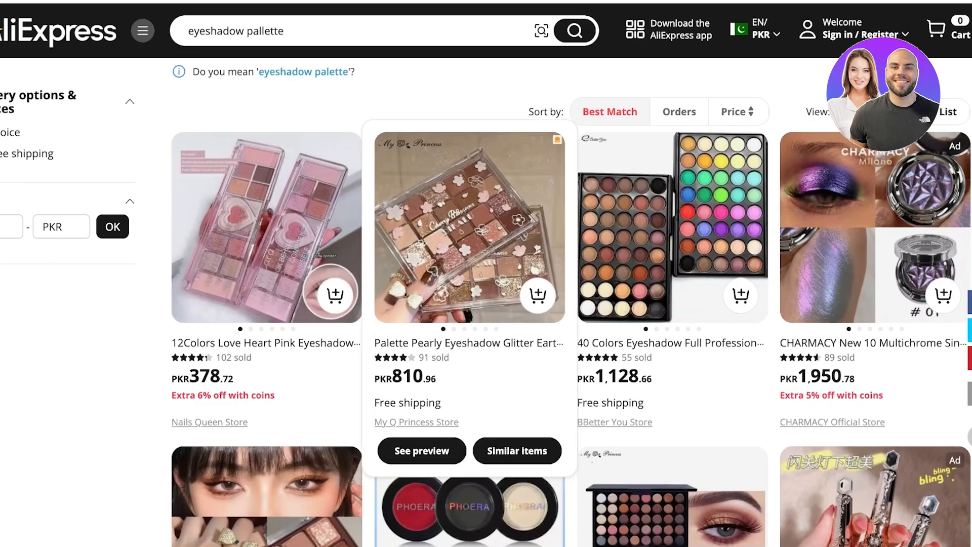
click(267, 228)
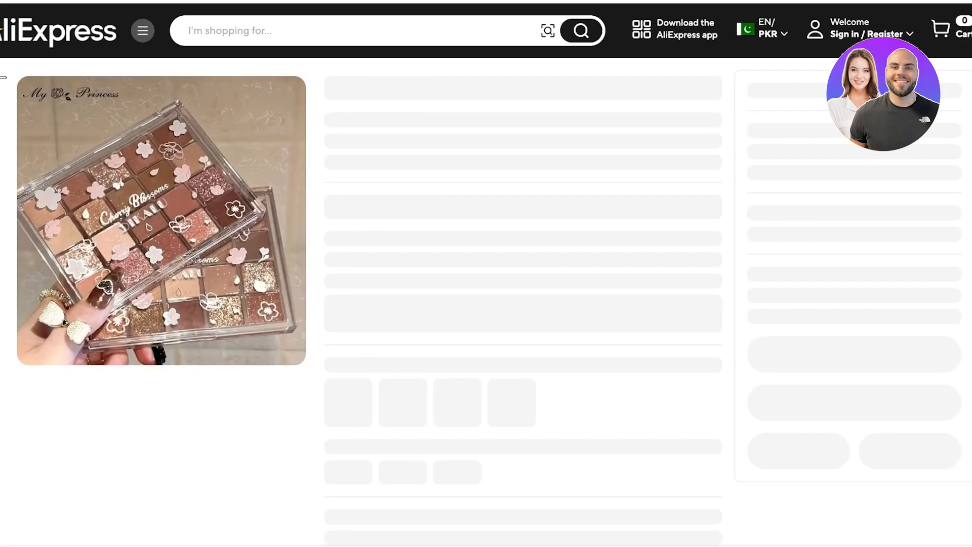
Check the customer reviews on the AliExpress palette's product page.
scroll(361, 304, down, 10)
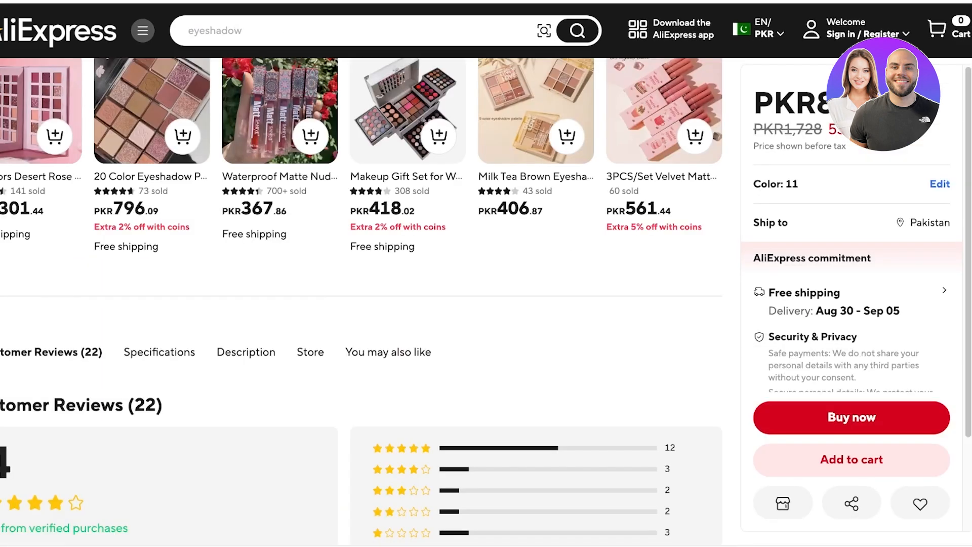
scroll(360, 303, down, 10)
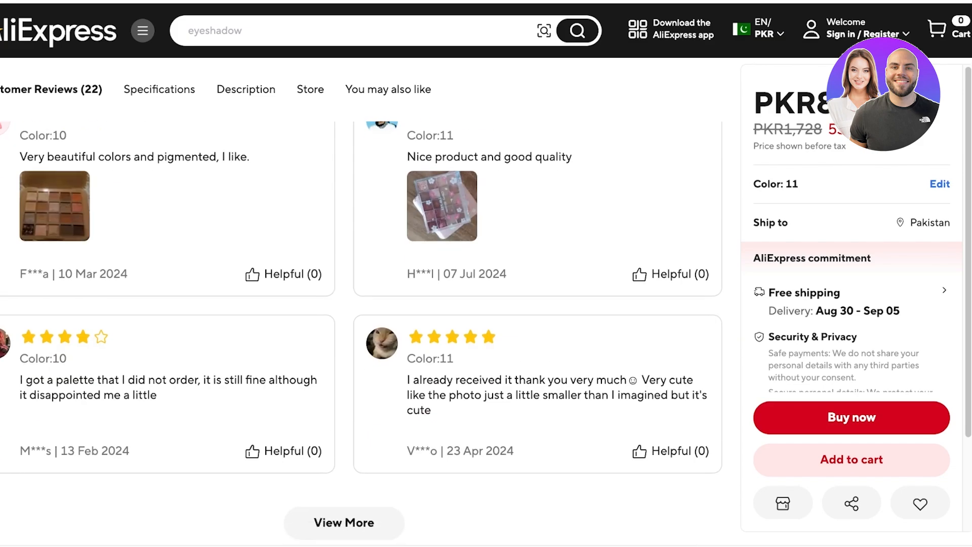
scroll(360, 274, up, 10)
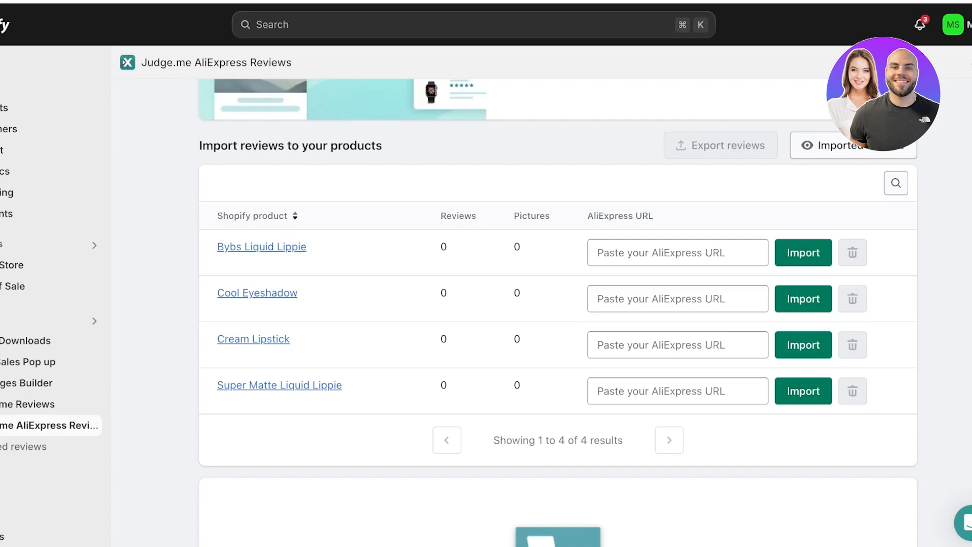
In Judge.me AliExpress Reviews, start an import for Cool Eyeshadow with the copied AliExpress product URL and set 5 reviews to import.
click(678, 299)
key(super+v)
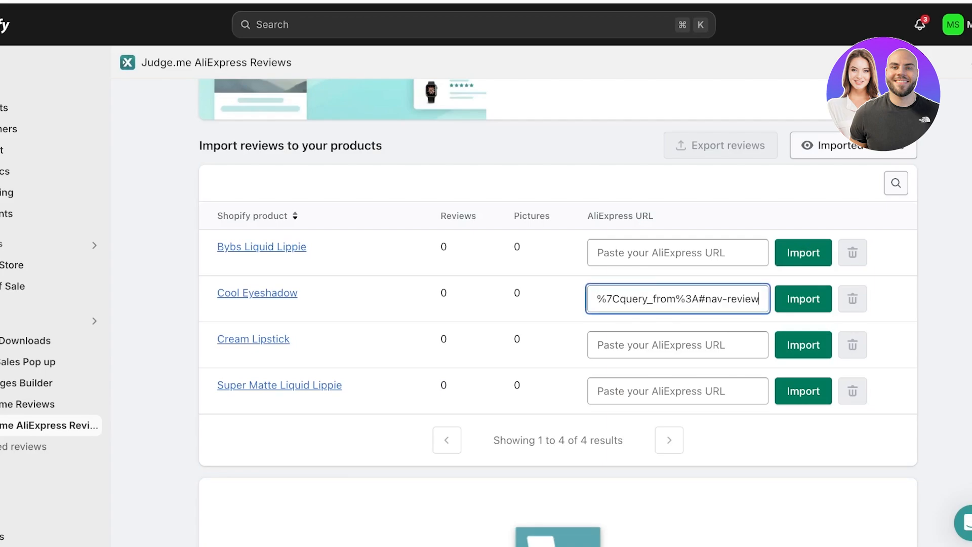
click(803, 299)
click(360, 367)
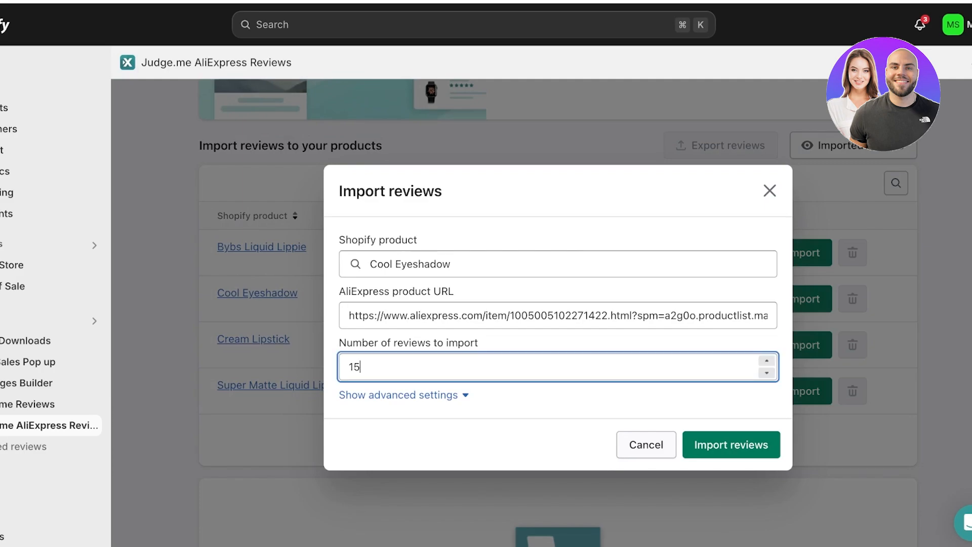
key(BackSpace)
key(BackSpace)
text(5)
Show the advanced import settings and turn off the e-mail notification for completed imports.
click(398, 395)
scroll(398, 395, down, 3)
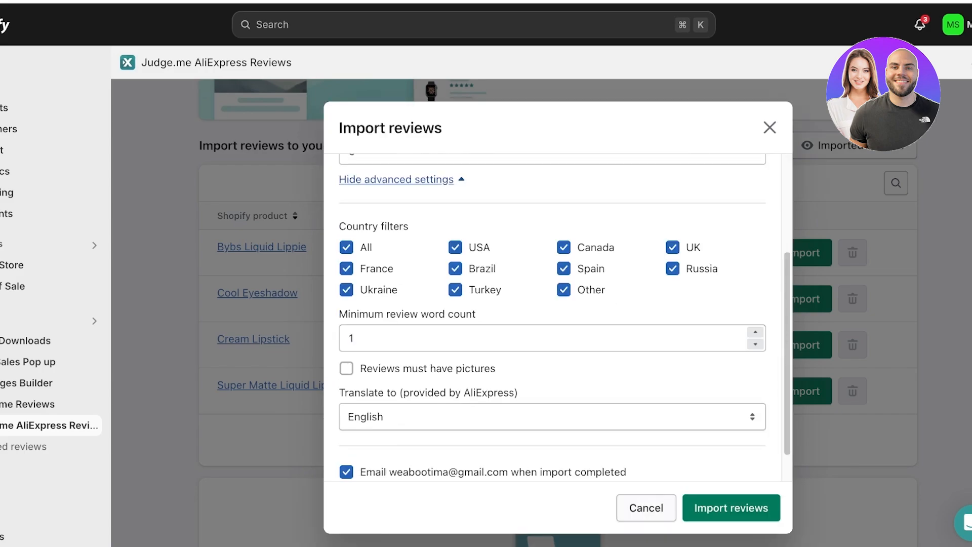
click(360, 338)
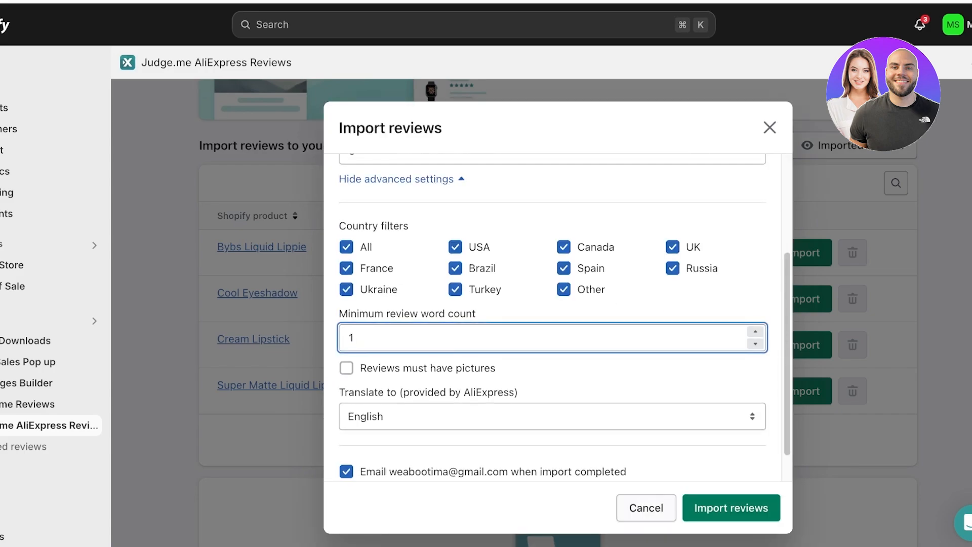
scroll(563, 316, down, 1)
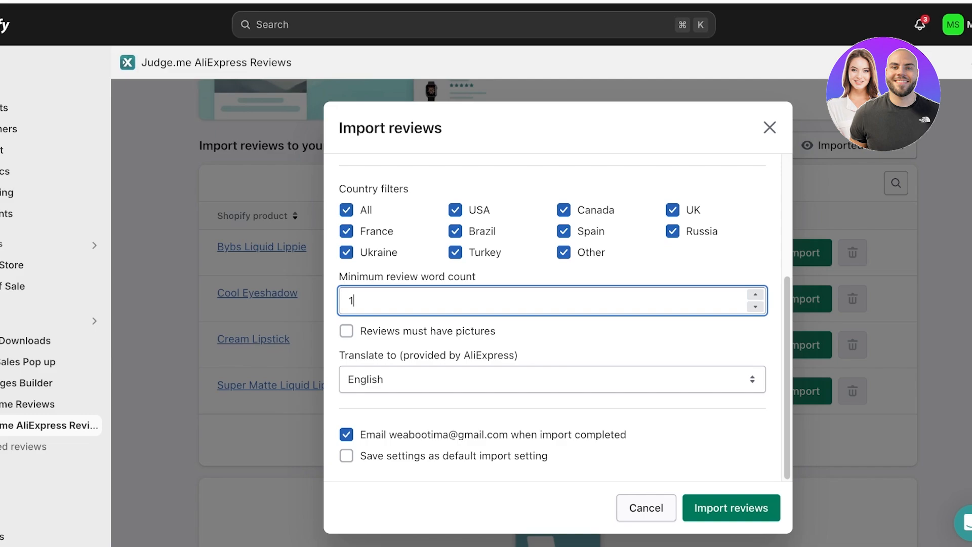
click(346, 434)
scroll(557, 308, down, 5)
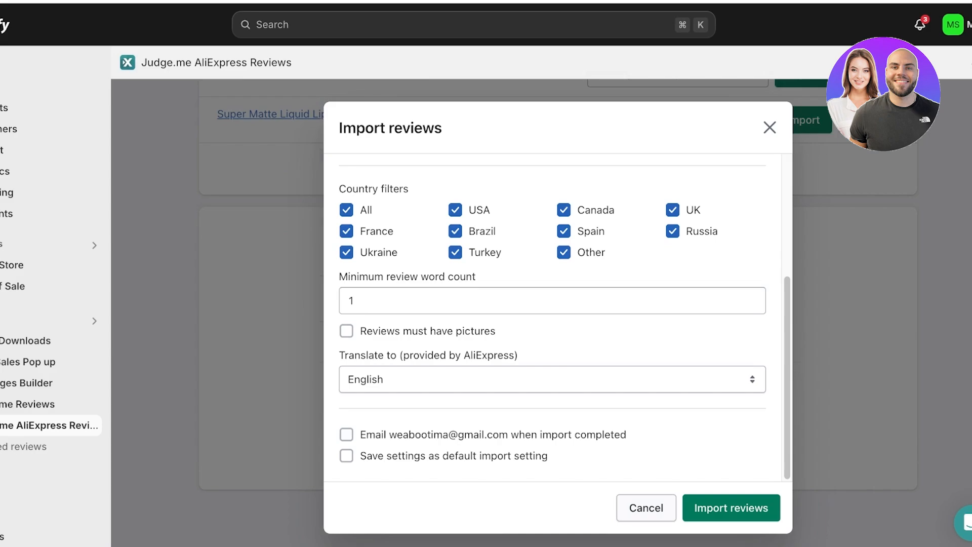
Keep the minimum review word count at 1 and pictures not required, then import the reviews.
click(355, 301)
click(346, 331)
click(347, 331)
scroll(840, 405, up, 8)
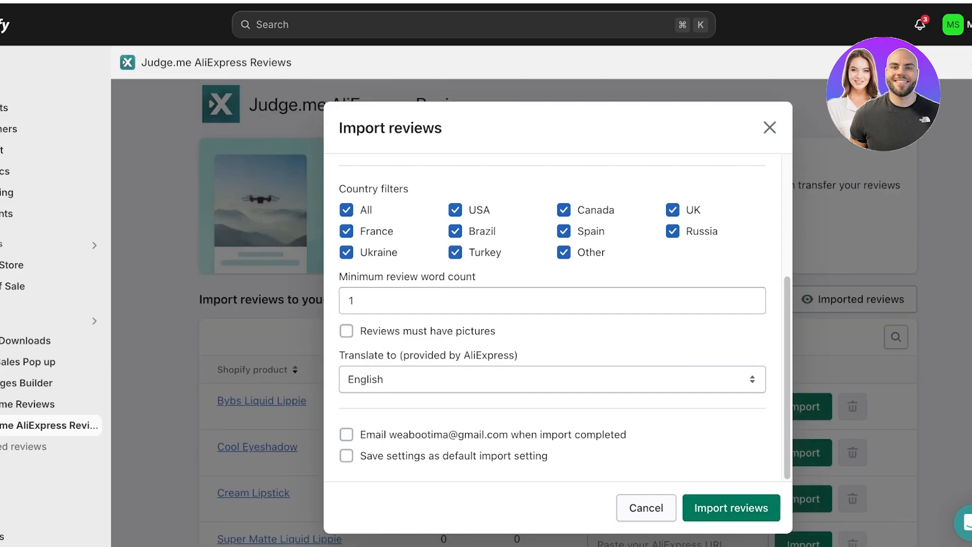
click(731, 508)
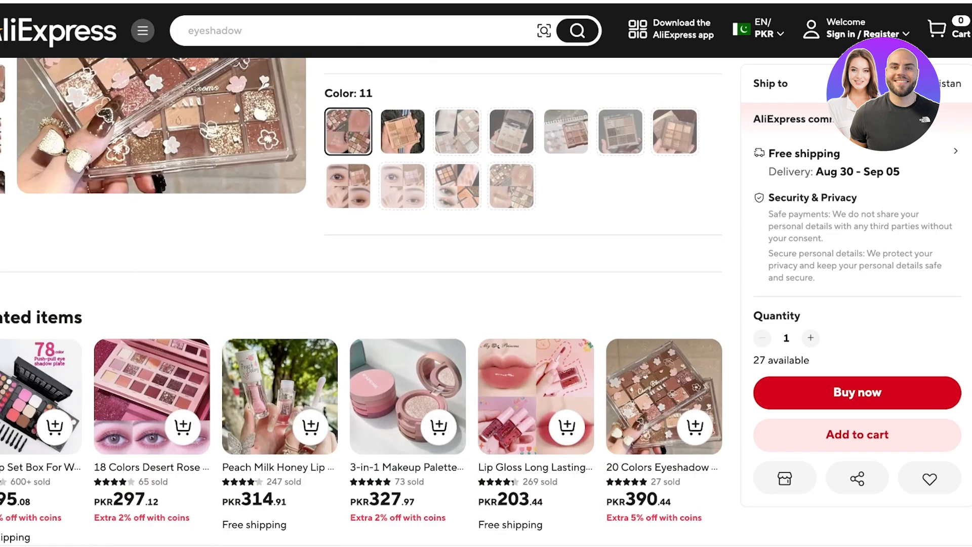
Return to the AliExpress palette page and open its full list of customer reviews.
scroll(355, 304, down, 10)
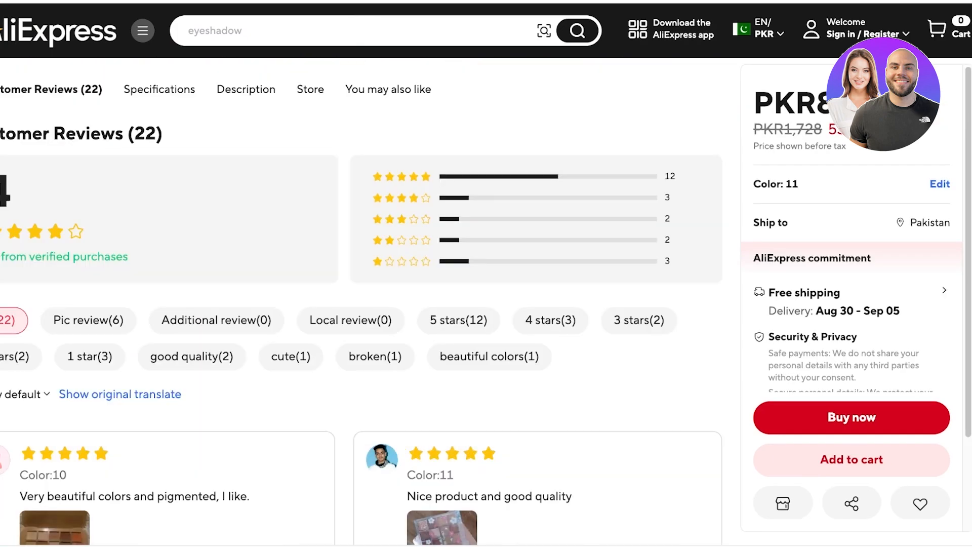
scroll(354, 303, down, 10)
scroll(355, 304, up, 5)
click(344, 480)
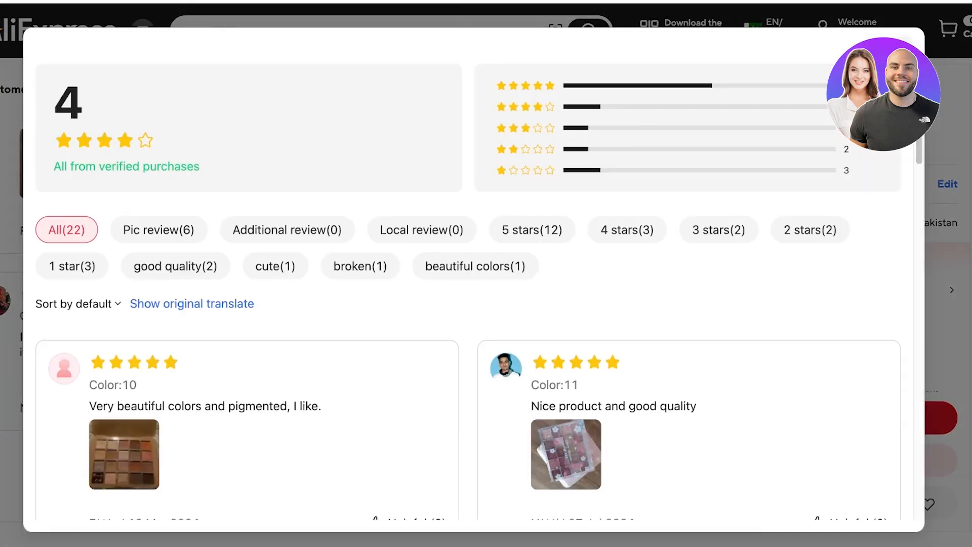
scroll(473, 293, down, 8)
scroll(479, 292, up, 1)
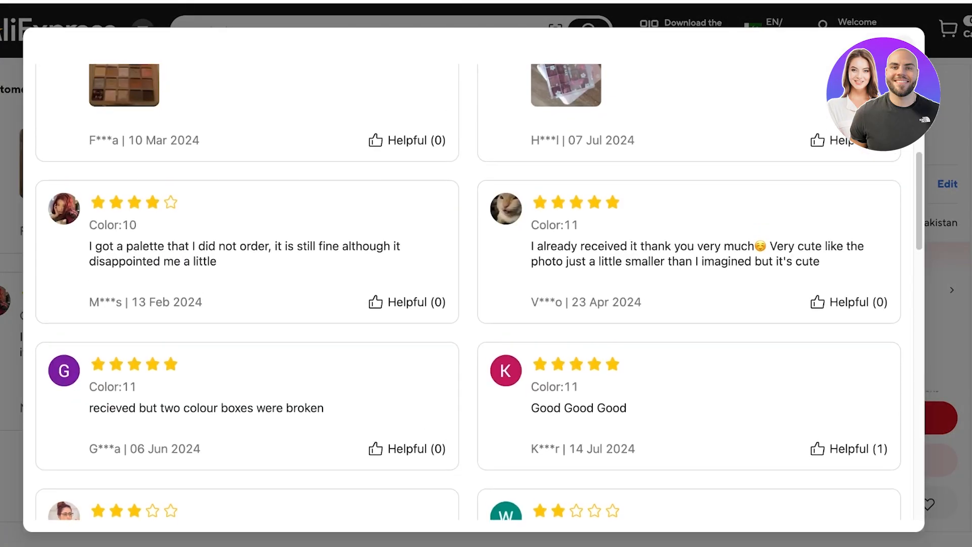
Highlight the Color:11 review about the cute, smaller palette and the neighbouring review to examine their text.
drag(534, 249, 820, 264)
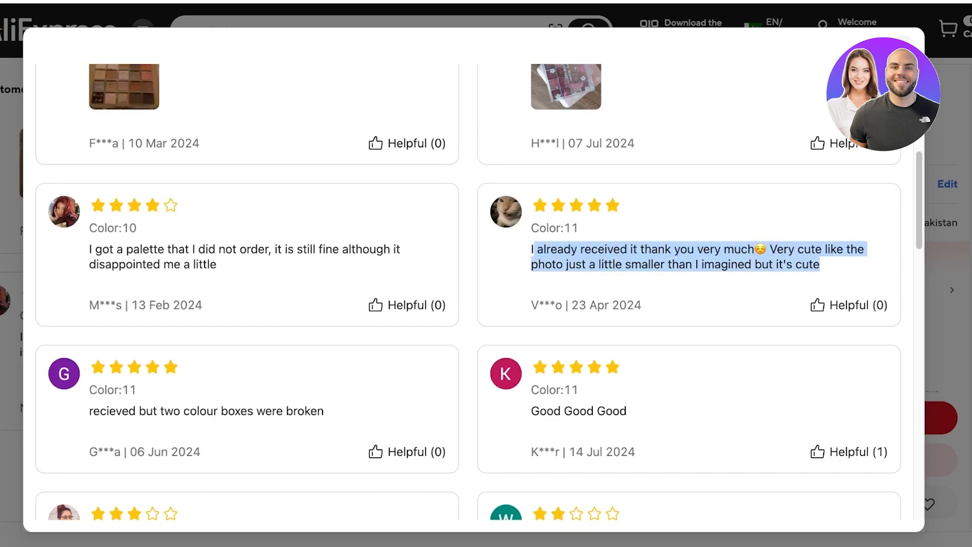
drag(631, 265, 531, 228)
click(821, 265)
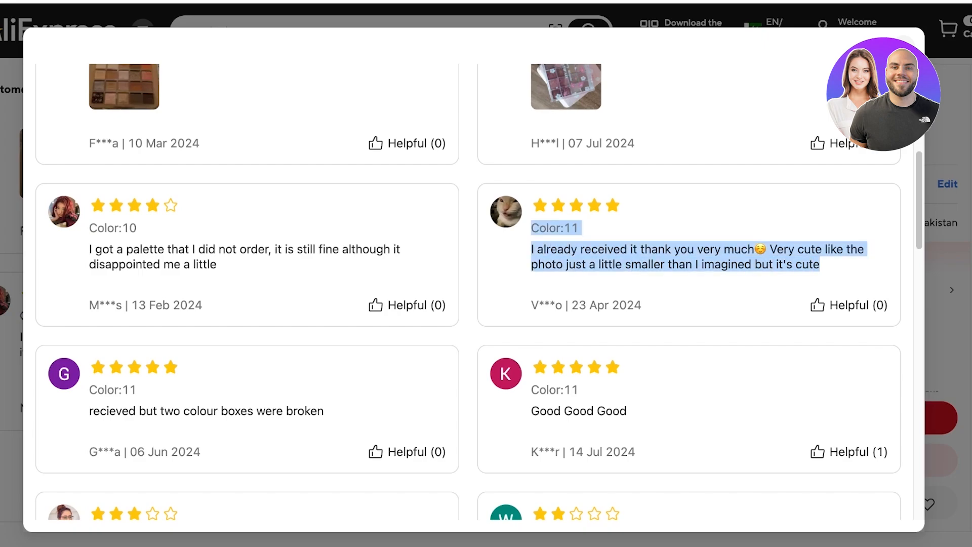
scroll(511, 253, up, 4)
drag(325, 268, 90, 230)
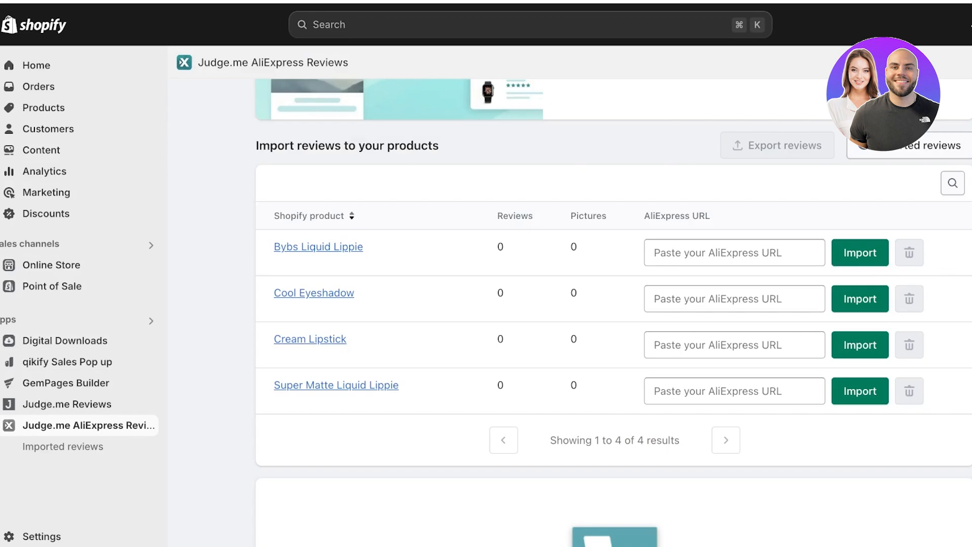
Preview Cool Eyeshadow in the online store from the Shopify product list, check its star rating and imported reviews, and return to the list.
scroll(613, 304, down, 5)
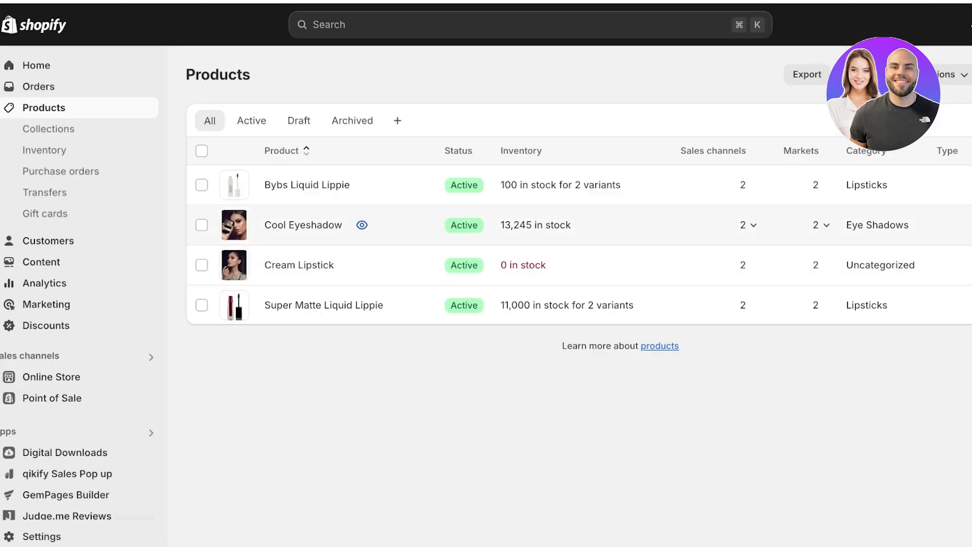
click(362, 225)
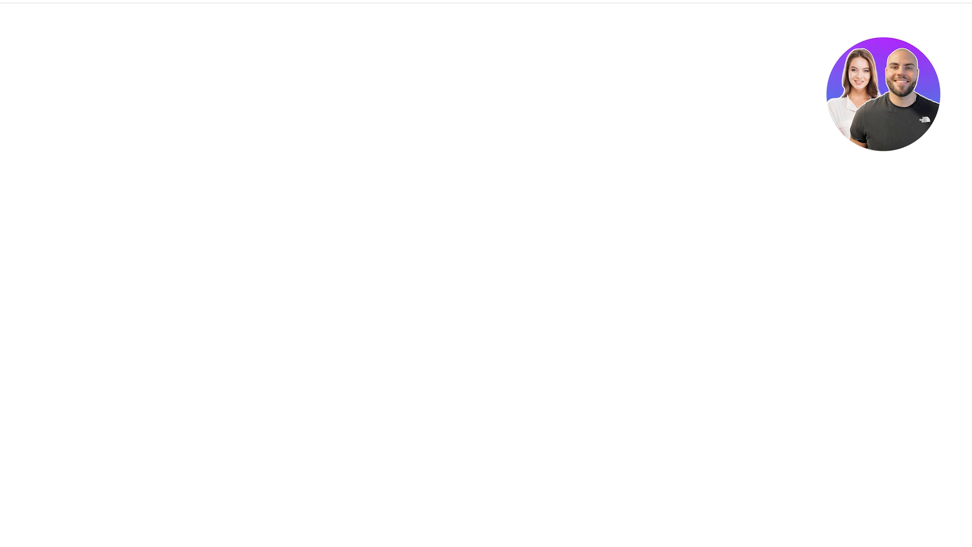
scroll(486, 274, down, 15)
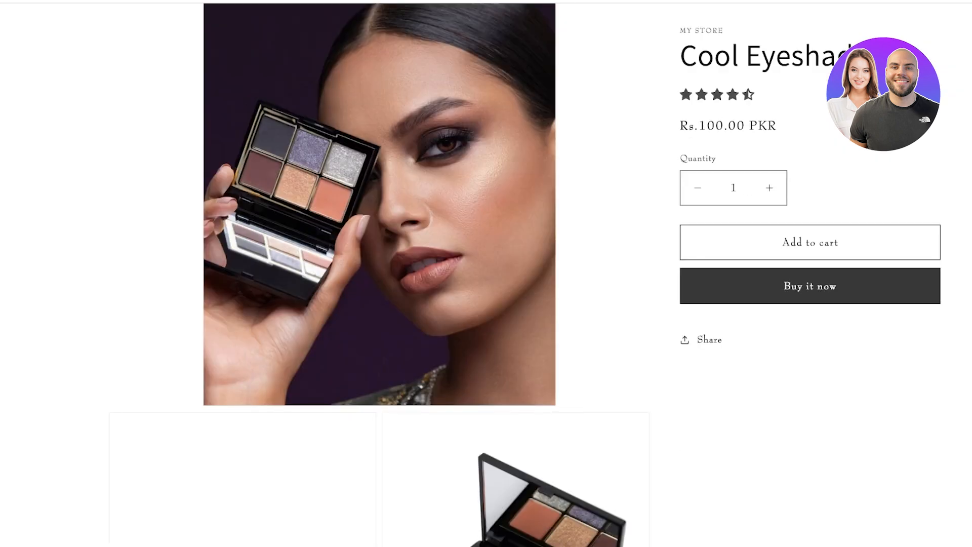
scroll(486, 273, up, 3)
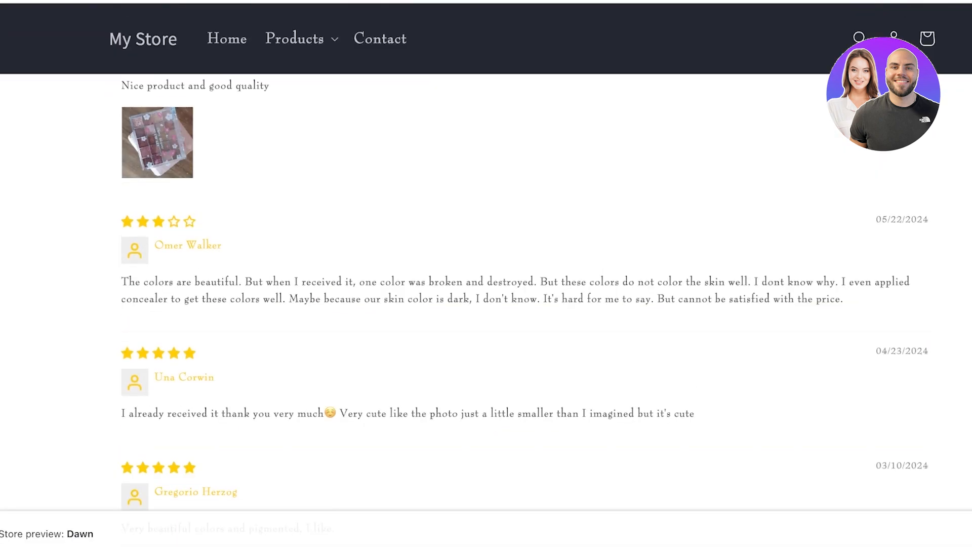
scroll(486, 274, down, 5)
scroll(486, 273, up, 6)
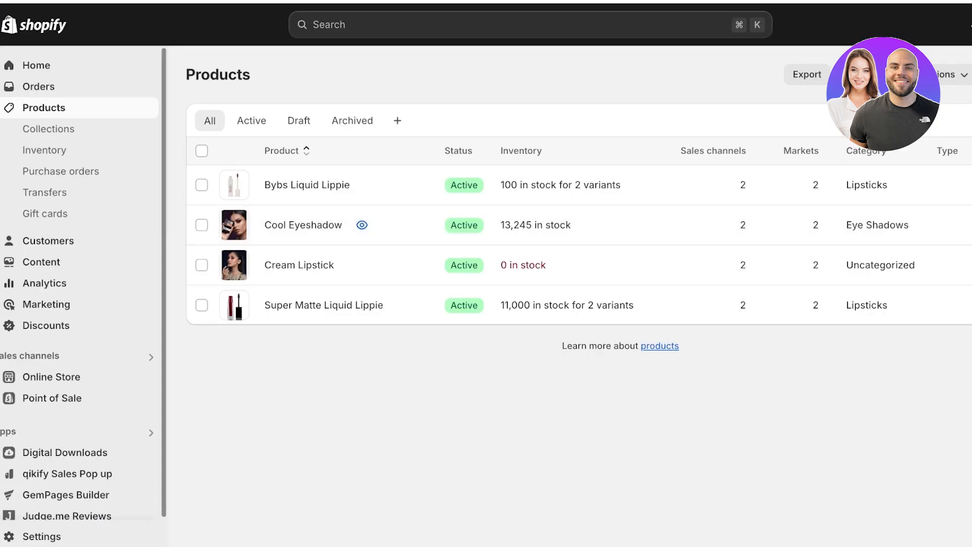
scroll(76, 398, down, 1)
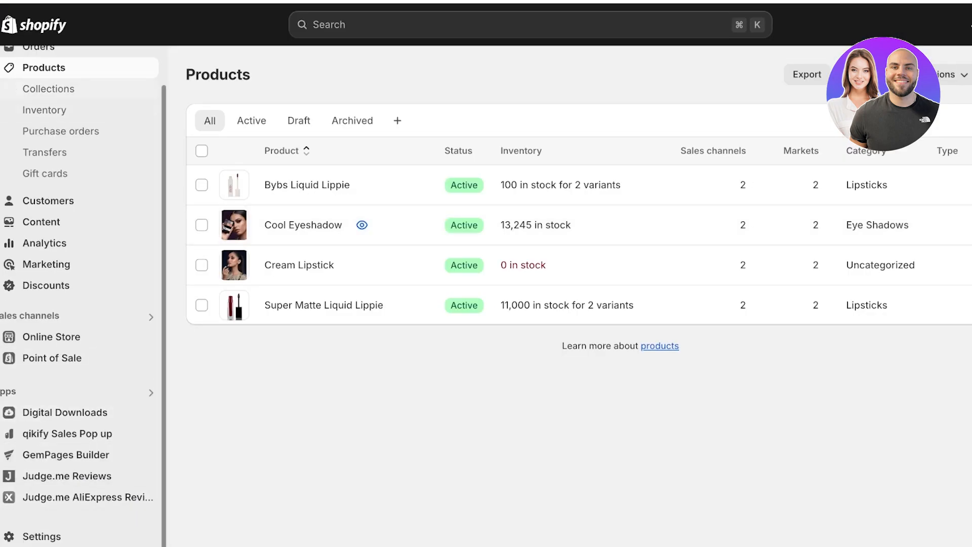
Open the imported reviews list in the Judge.me AliExpress Reviews app to examine the Cool Eyeshadow reviews.
scroll(76, 397, up, 1)
click(362, 225)
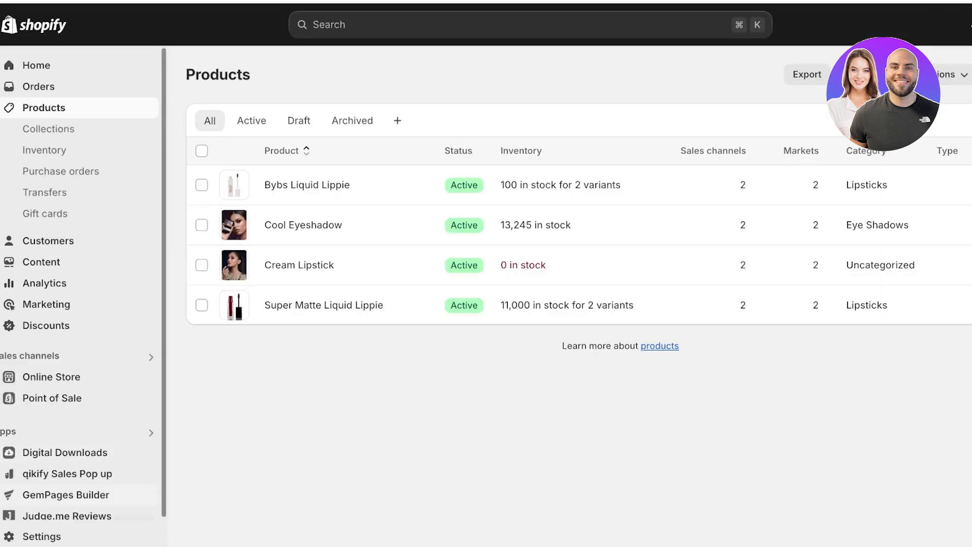
scroll(81, 476, down, 1)
click(76, 497)
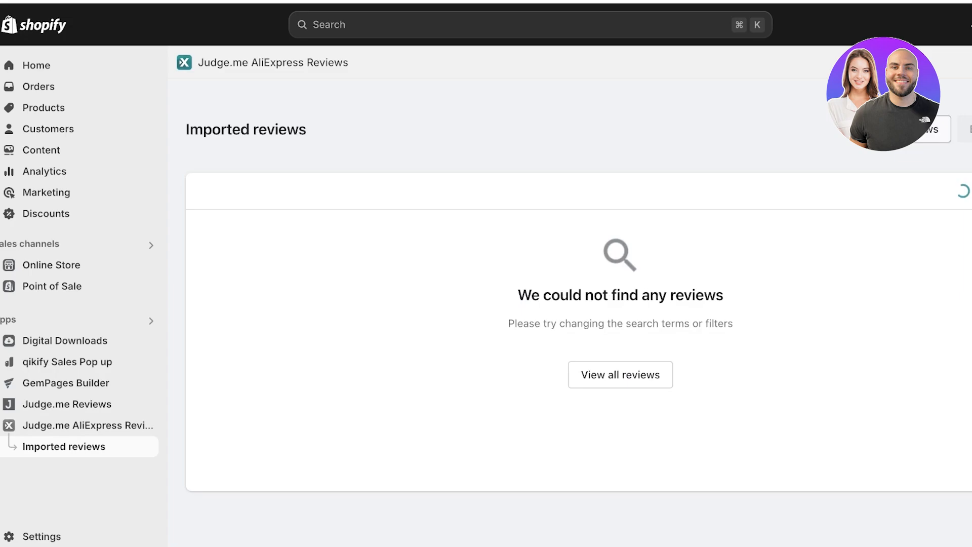
scroll(579, 314, down, 5)
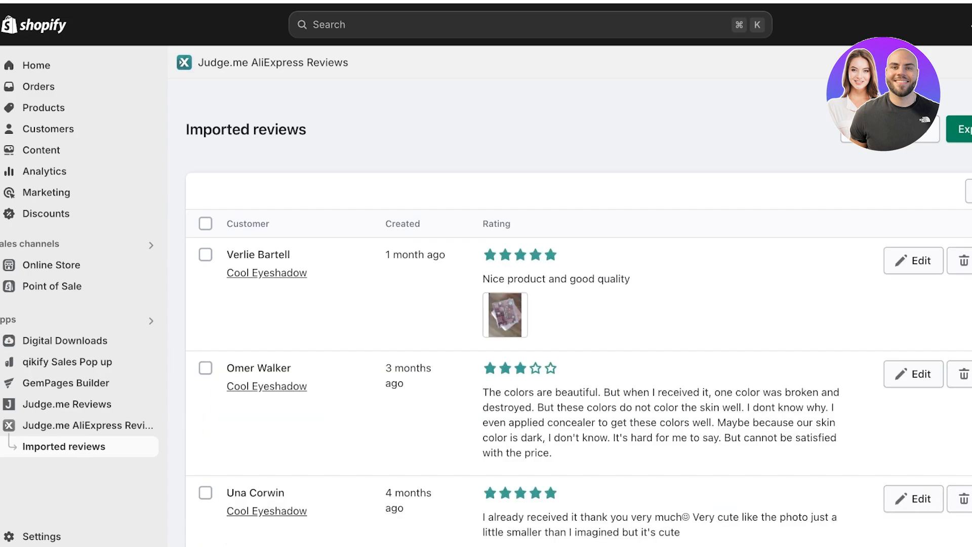
Select the "Nice product and good quality" and "Very beautiful colors and pigmented" reviews, look through the list, and return to the Shopify home page.
click(206, 255)
scroll(205, 273, down, 5)
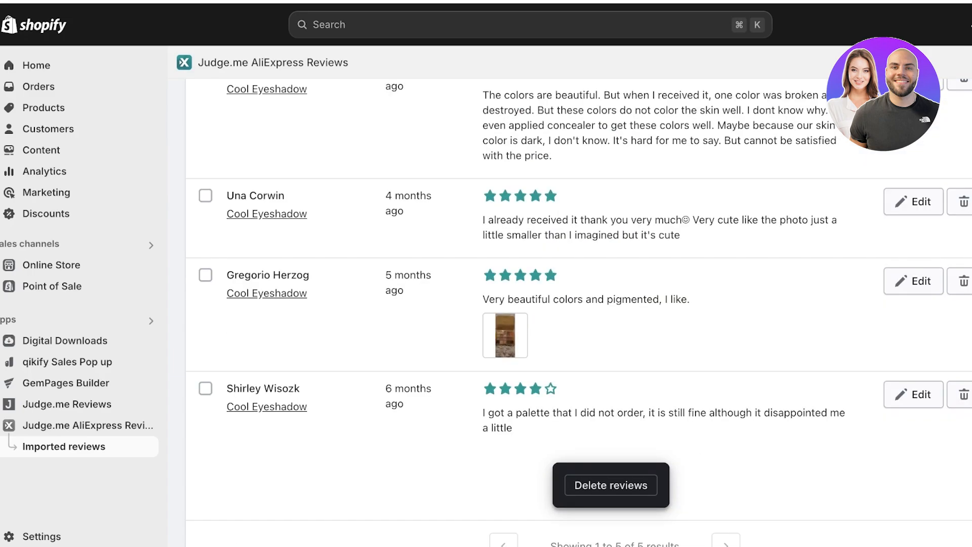
click(205, 275)
scroll(578, 313, down, 2)
scroll(579, 313, up, 8)
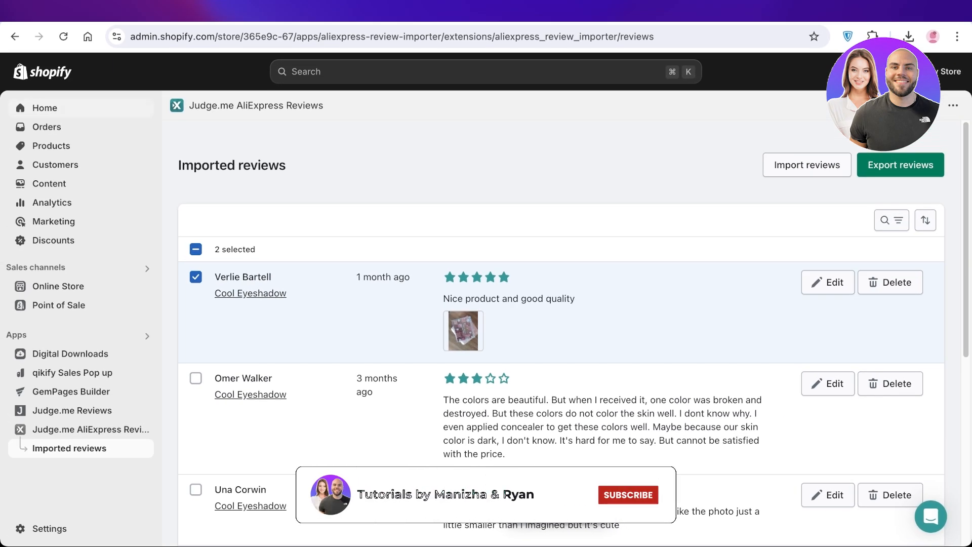
click(45, 108)
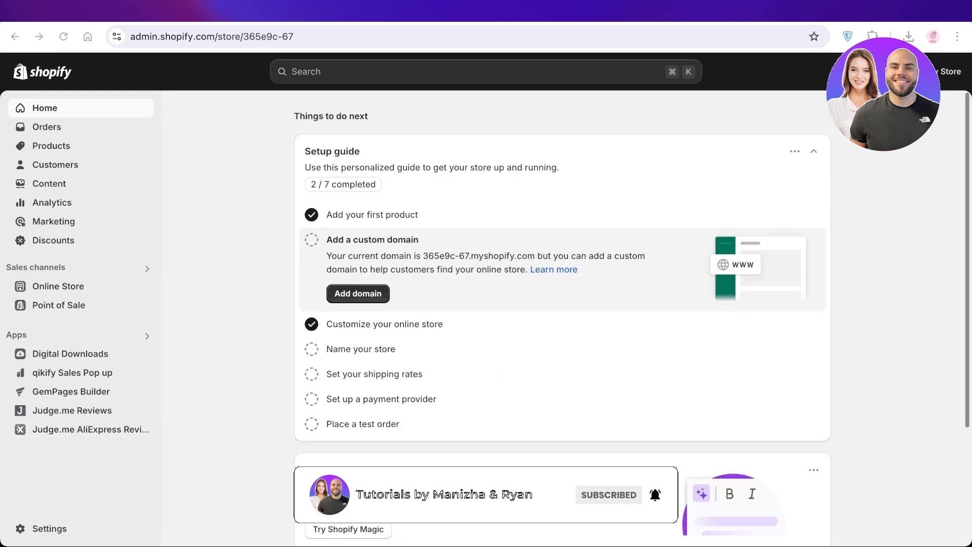